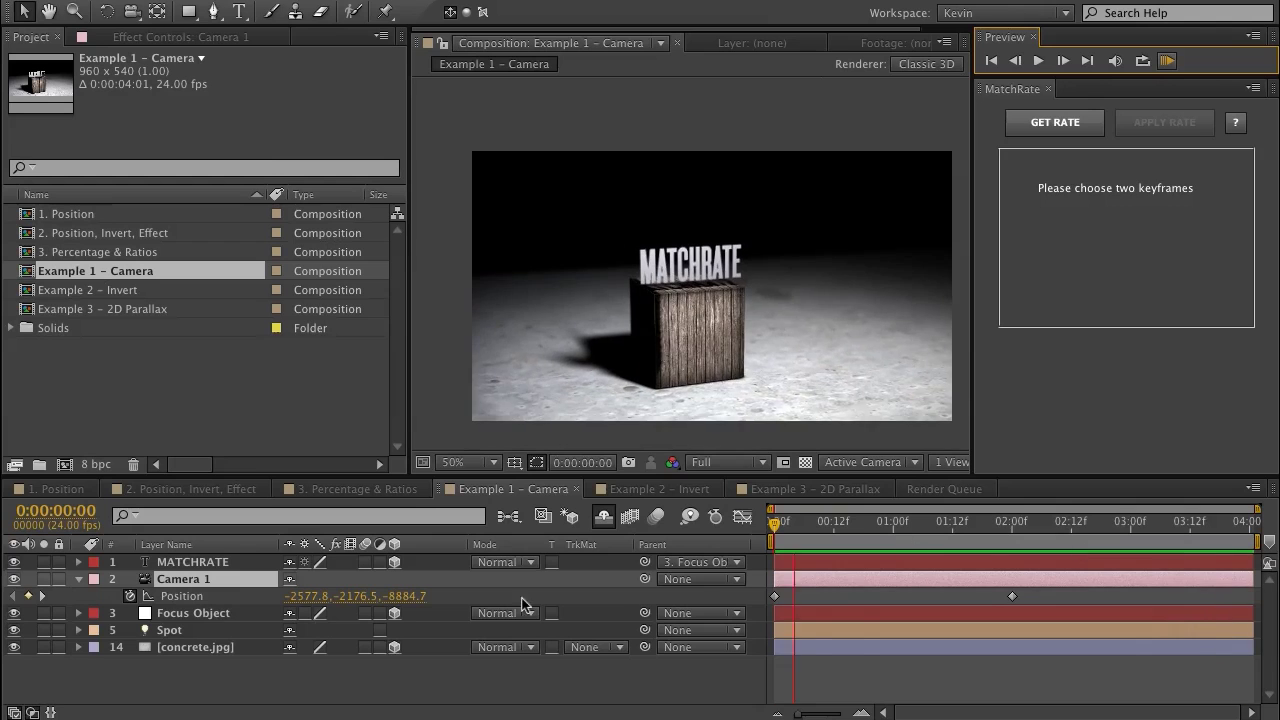
Return to the first frame and shift Camera 1's two Position keyframes to 0:00:01:00 and 0:00:03:00.
{"action": "left_click", "coordinate": [866, 543]}
{"action": "left_click", "coordinate": [873, 541]}
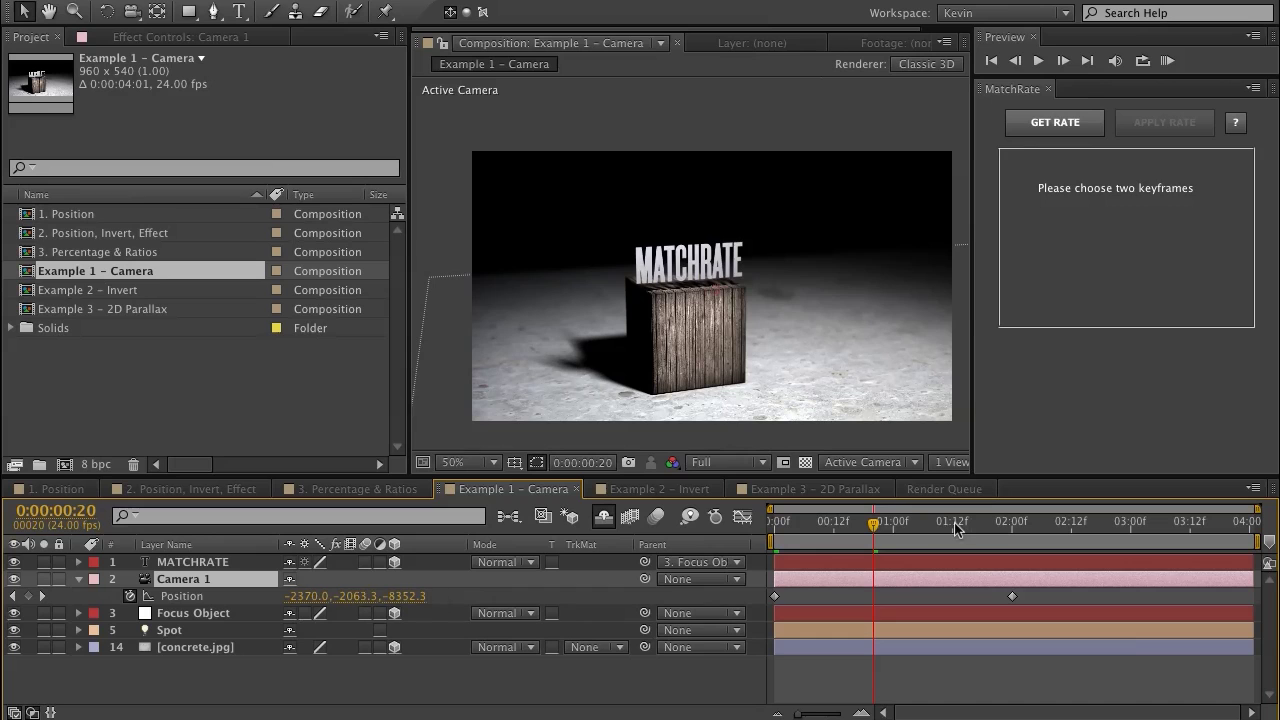
{"action": "left_click_drag", "start_coordinate": [875, 523], "coordinate": [760, 523]}
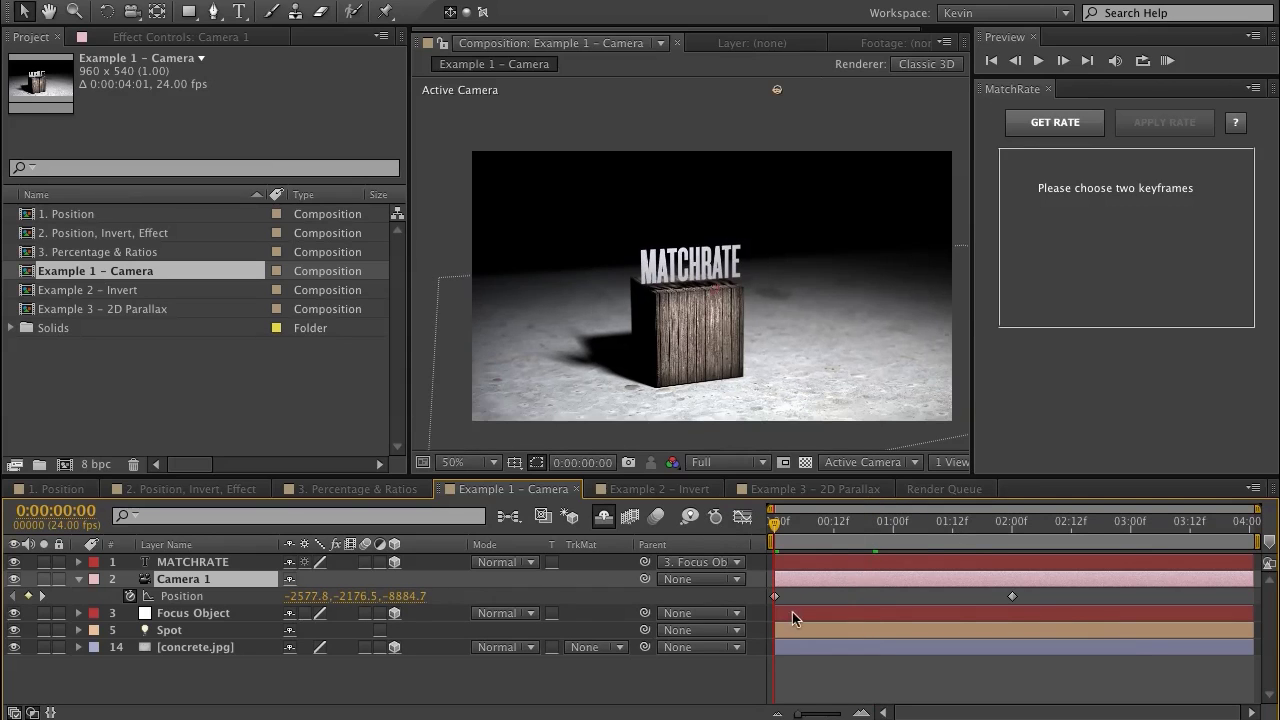
{"action": "left_click_drag", "start_coordinate": [1069, 599], "coordinate": [893, 606]}
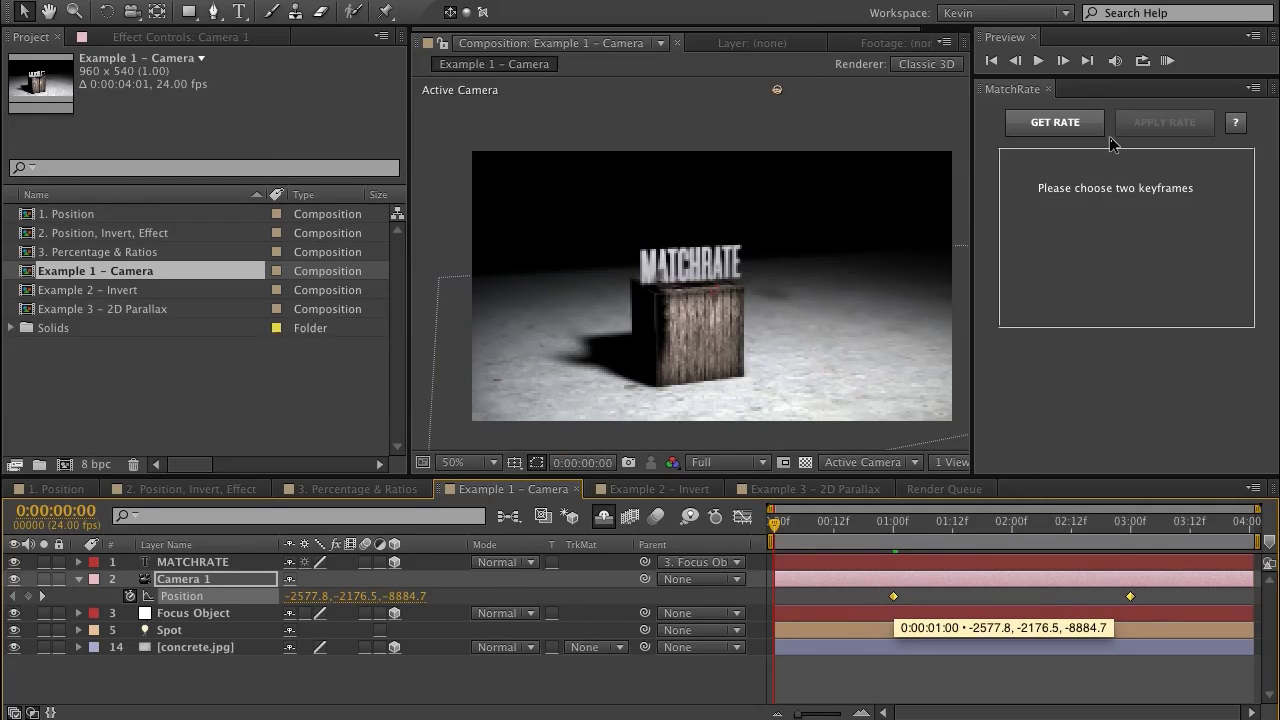
Get the rate of Camera 1's Position keyframes and apply it at the first frame, previewing the camera move.
{"action": "left_click", "coordinate": [1080, 126]}
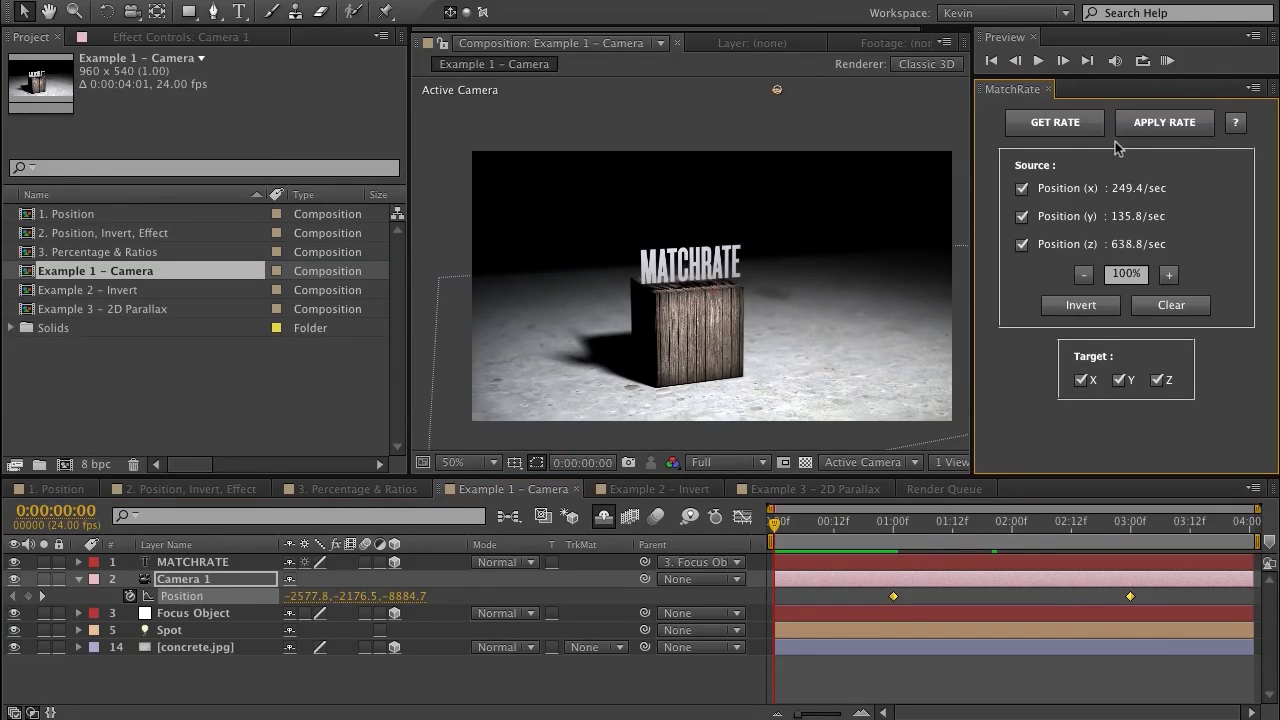
{"action": "left_click", "coordinate": [1162, 122]}
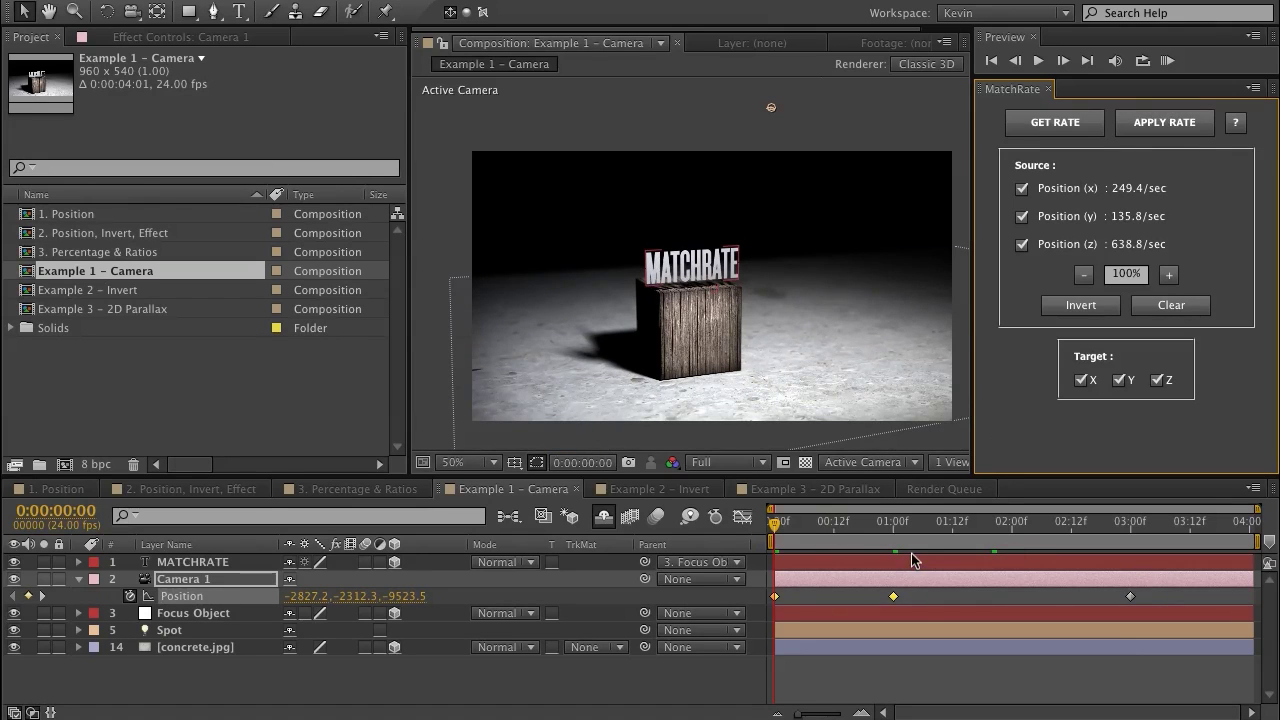
{"action": "left_click", "coordinate": [1166, 60]}
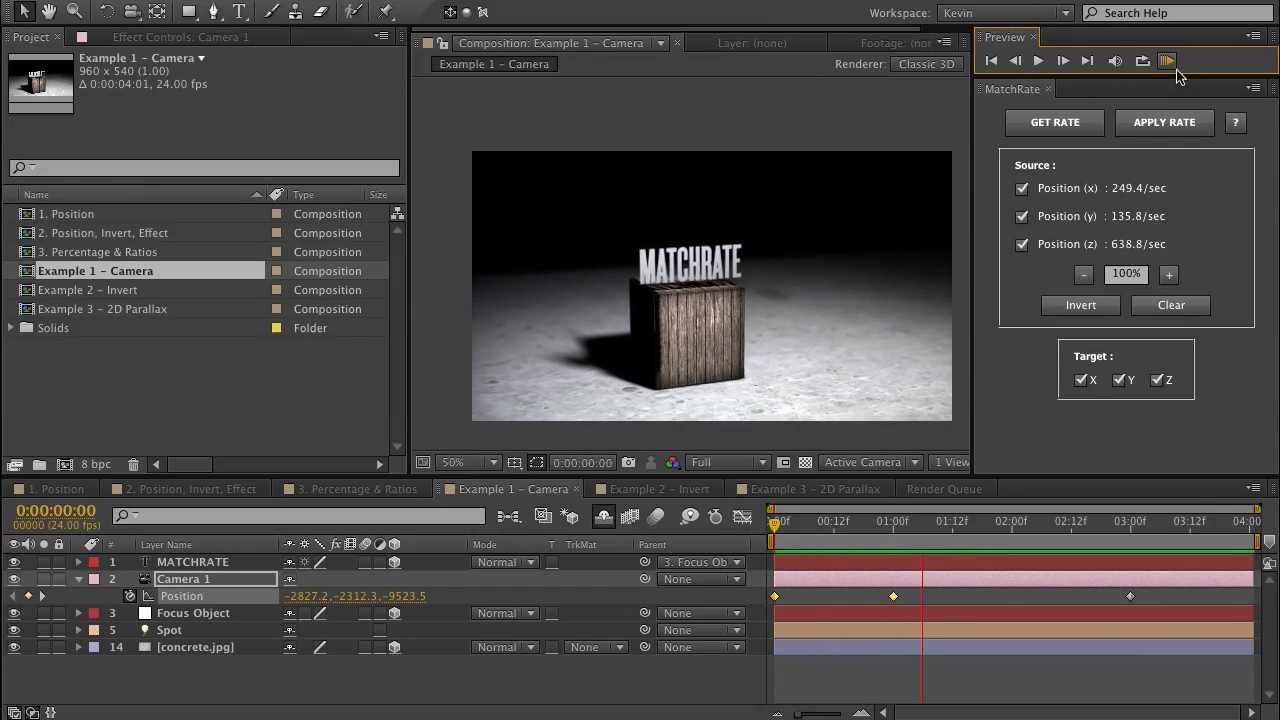
Apply the rate to Camera 1's Position at 0:00:04:00 and delete the two middle keyframes, previewing the move.
{"action": "left_click_drag", "start_coordinate": [1133, 523], "coordinate": [1257, 514]}
{"action": "left_click", "coordinate": [1188, 116]}
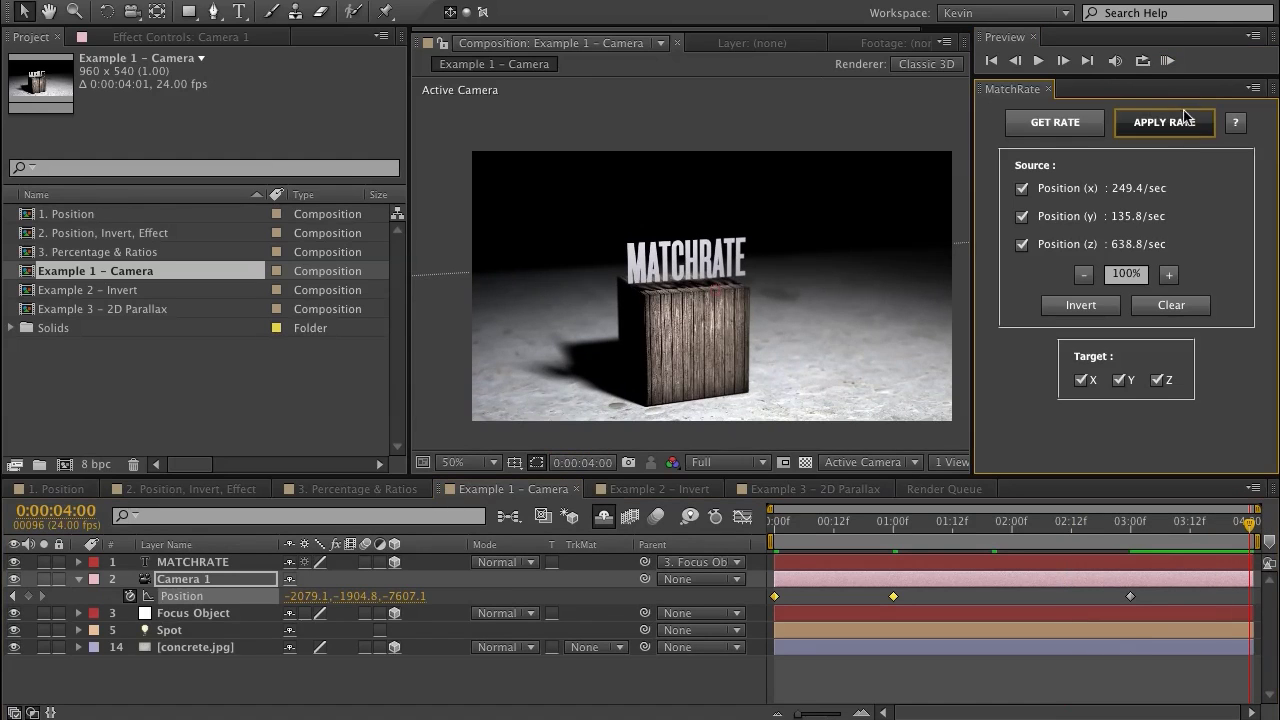
{"action": "left_click_drag", "start_coordinate": [1188, 597], "coordinate": [852, 626]}
{"action": "key", "text": "Delete"}
{"action": "left_click", "coordinate": [1167, 61]}
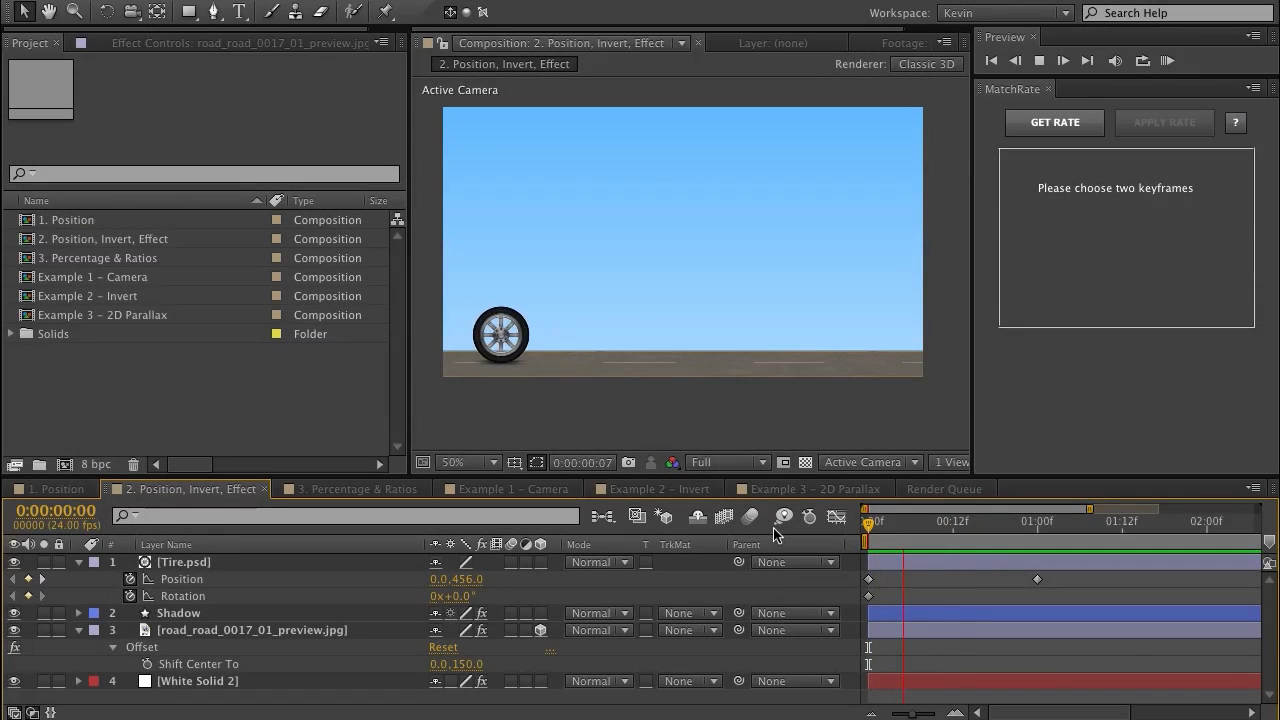
Go to 0:00:01:00 and get the rate from the two Position keyframes of the Tire.psd layer.
{"action": "left_click", "coordinate": [1025, 522]}
{"action": "left_click_drag", "start_coordinate": [1025, 522], "coordinate": [1037, 522]}
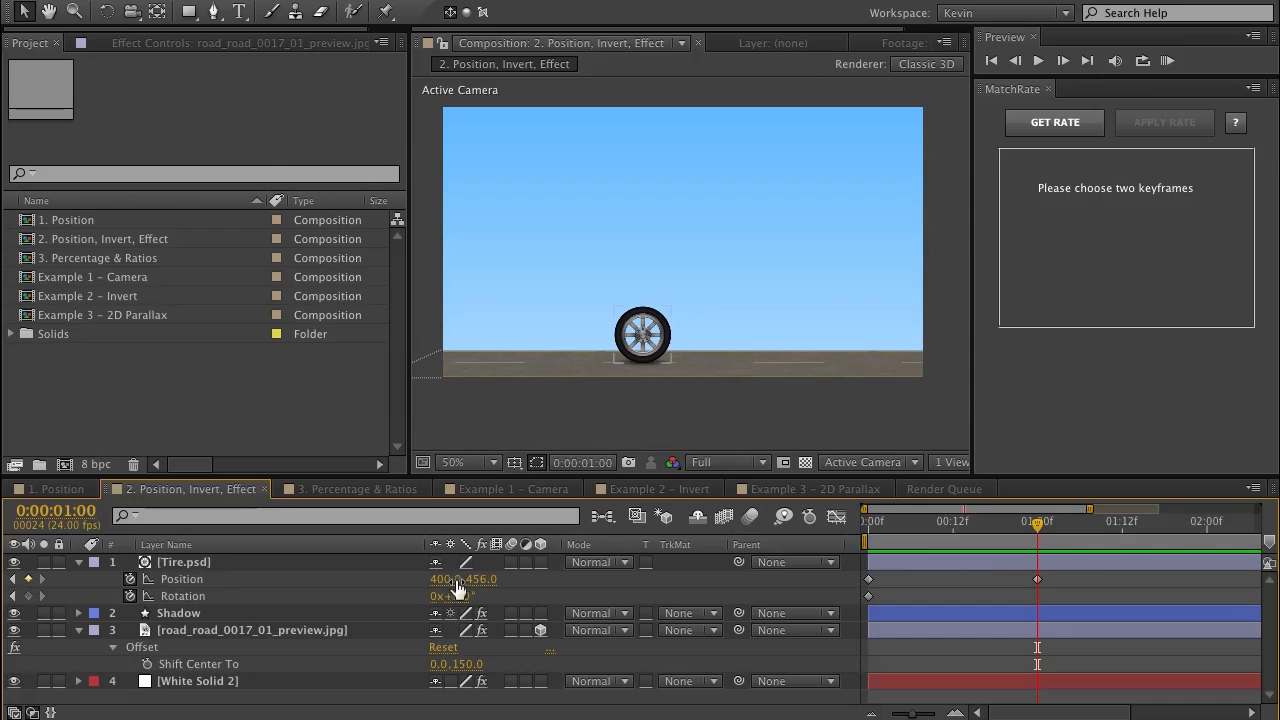
{"action": "left_click", "coordinate": [1042, 544]}
{"action": "left_click", "coordinate": [776, 617]}
{"action": "left_click", "coordinate": [177, 598]}
{"action": "left_click_drag", "start_coordinate": [1065, 578], "coordinate": [860, 578]}
{"action": "left_click", "coordinate": [1055, 122]}
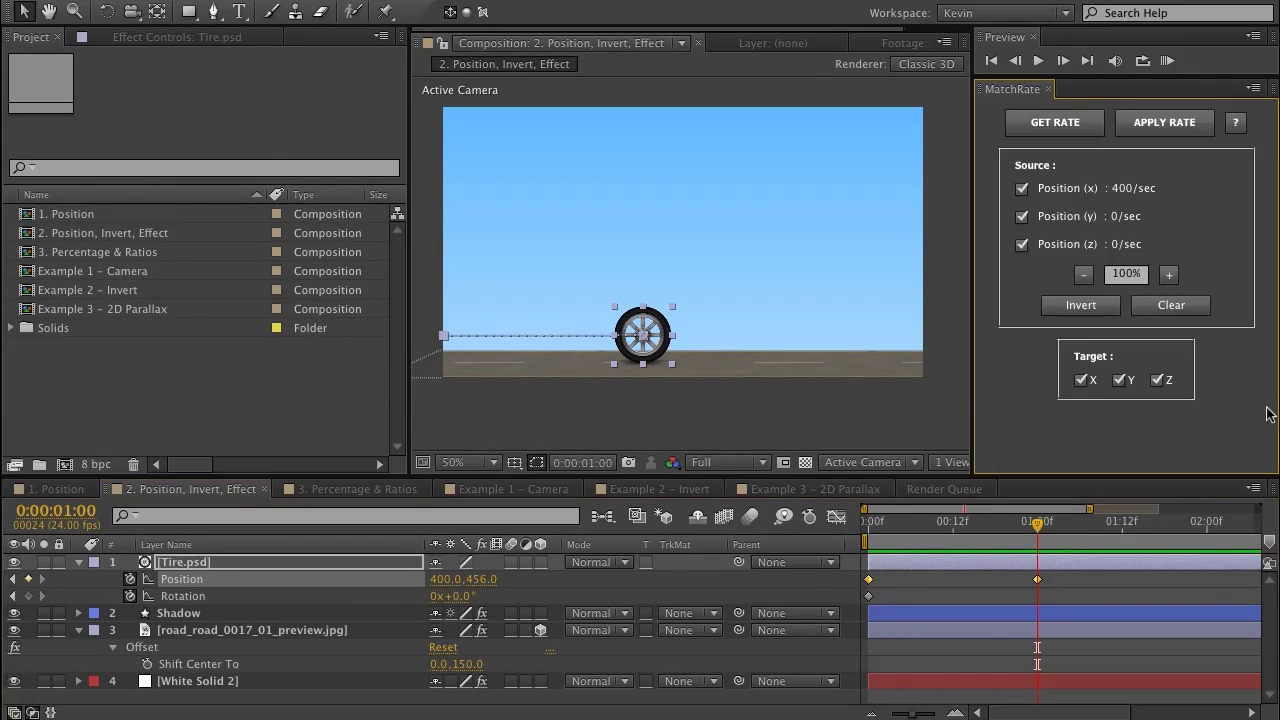
Try applying the captured rate to the tire's Rotation keyframe at 0:00:01:00, and make the Tire.psd layer 3D.
{"action": "left_click", "coordinate": [869, 597]}
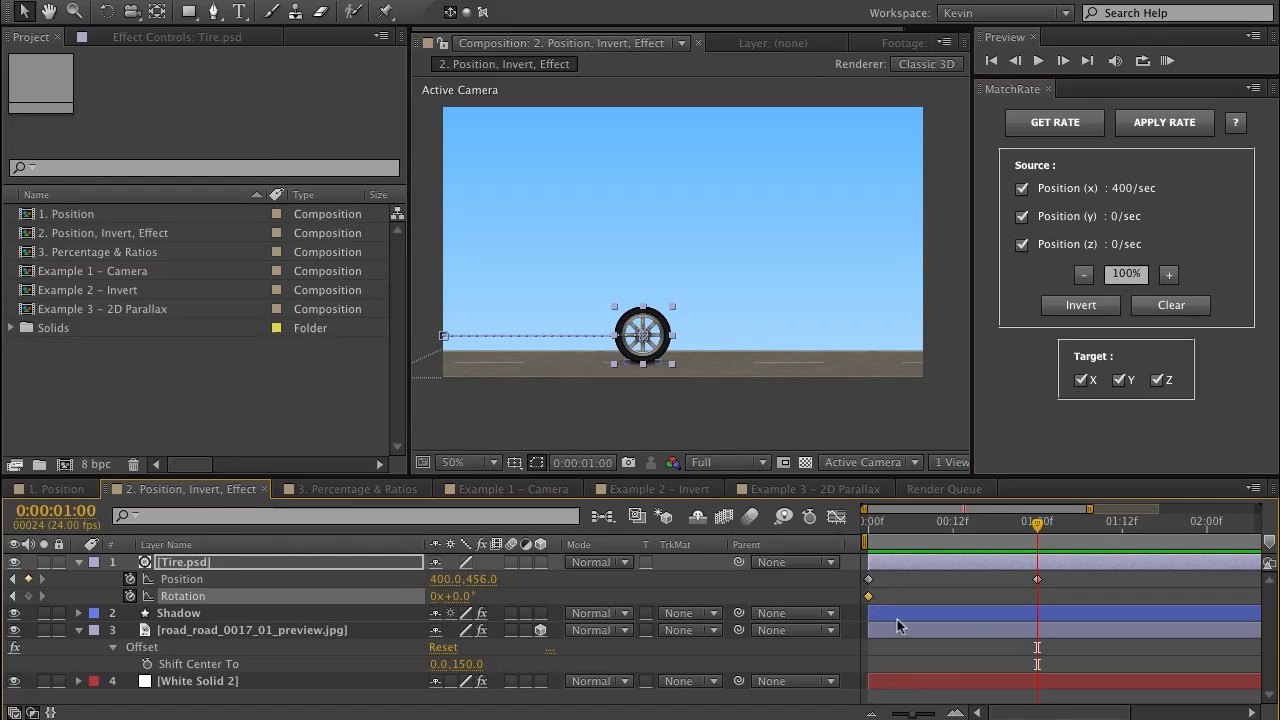
{"action": "left_click", "coordinate": [1175, 124]}
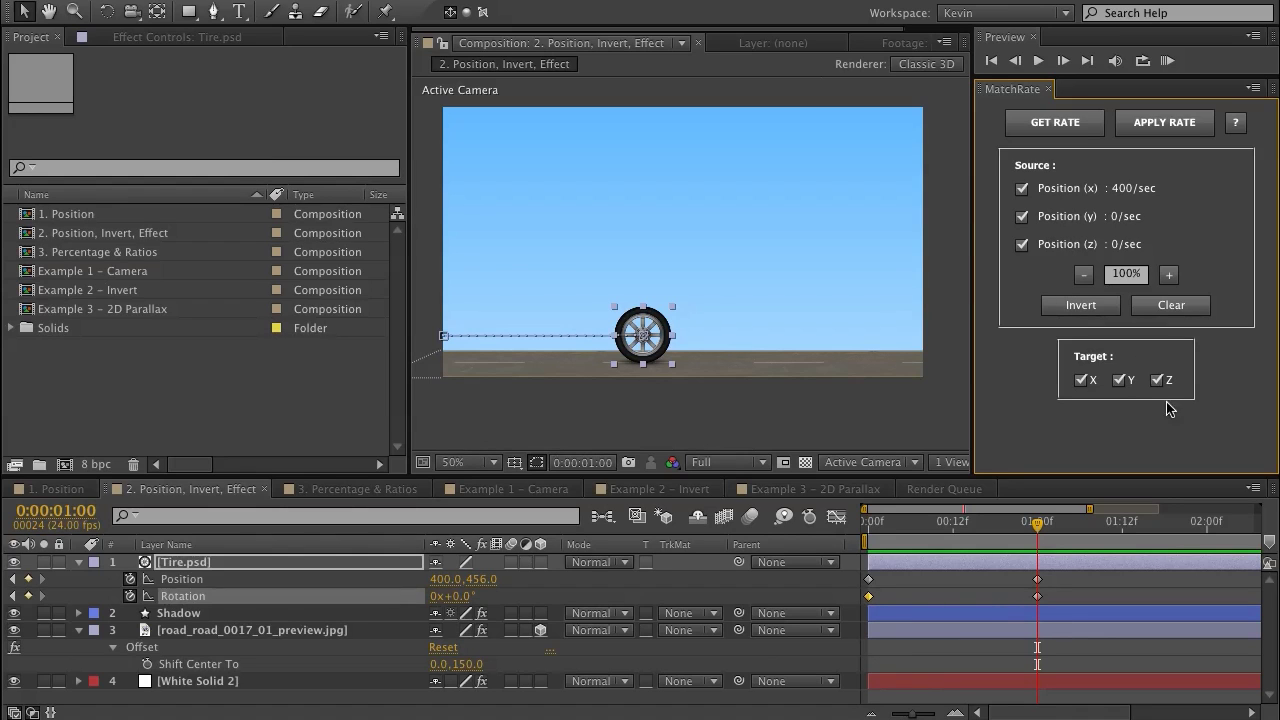
{"action": "left_click", "coordinate": [540, 562]}
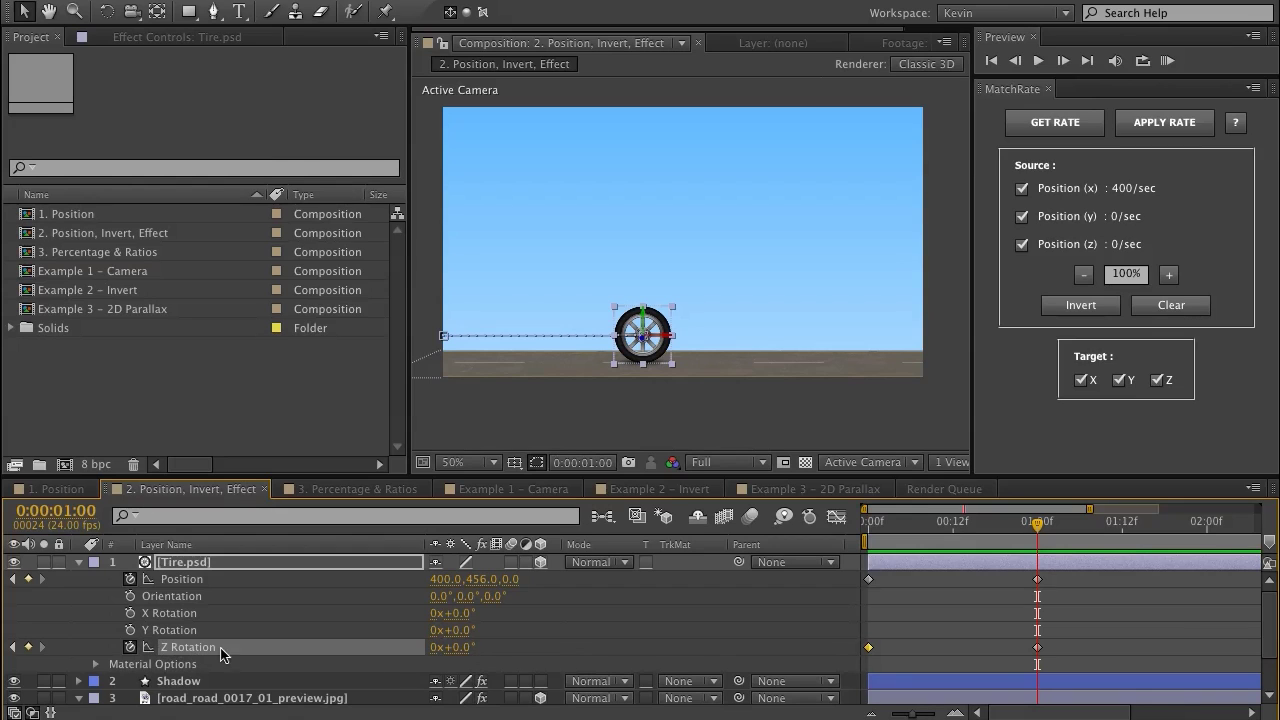
Select the tire's Position keyframes and play the animation from the first frame, returning to 0:00:01:00.
{"action": "left_click", "coordinate": [182, 579]}
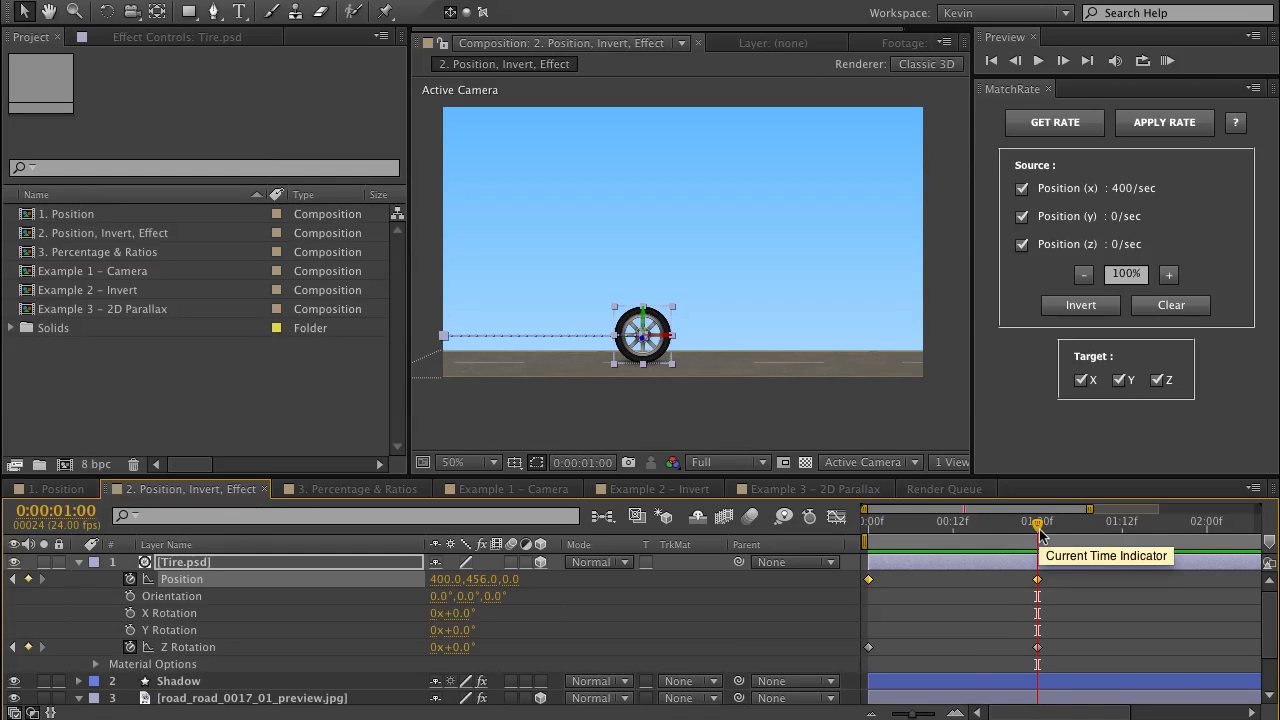
{"action": "key", "text": "Home"}
{"action": "key", "text": "space"}
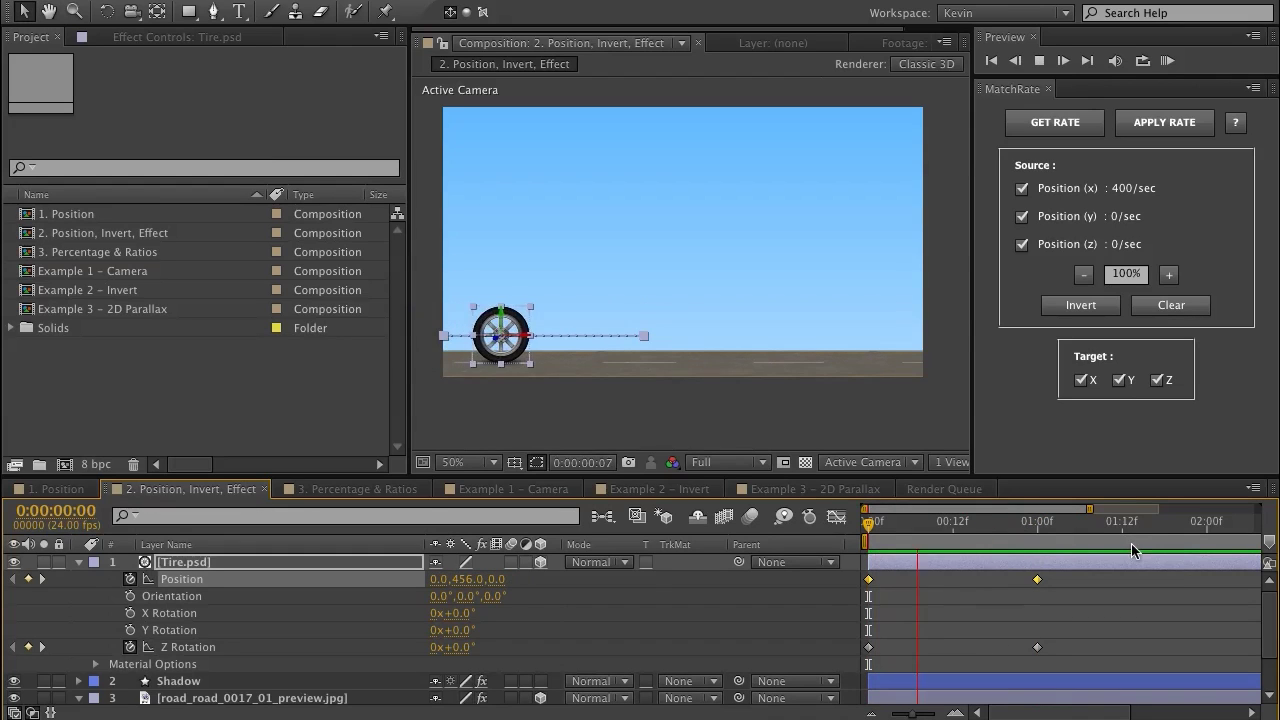
{"action": "key", "text": "space"}
{"action": "key", "text": "Page_Up"}
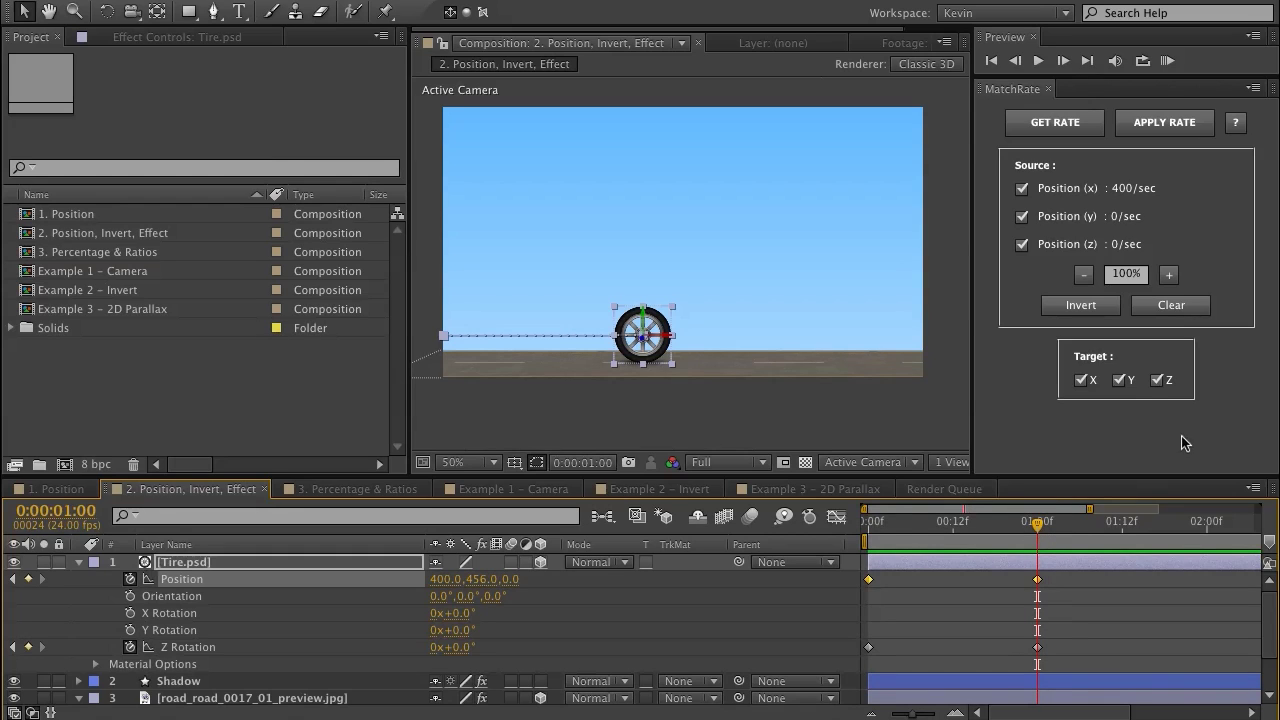
Limit the MatchRate source to Position (x) and the target to Z only.
{"action": "left_click", "coordinate": [1021, 216]}
{"action": "left_click", "coordinate": [1022, 246]}
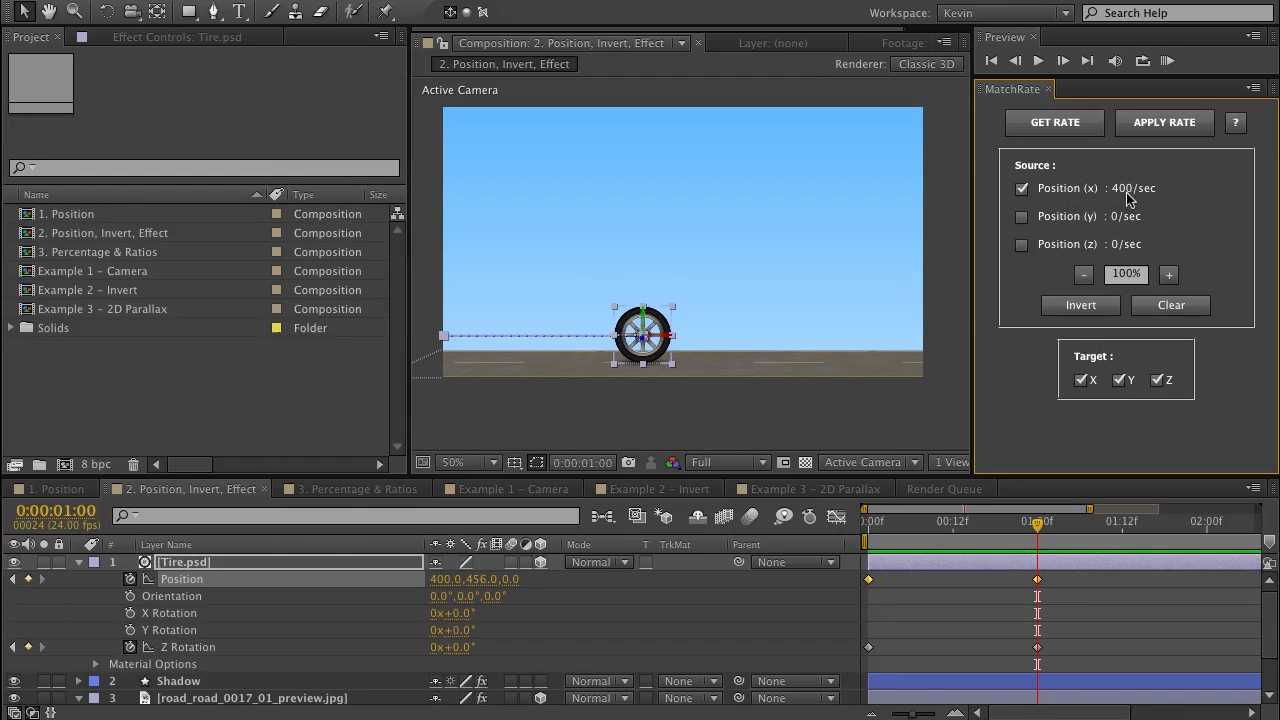
{"action": "left_click", "coordinate": [1119, 380]}
{"action": "left_click", "coordinate": [1080, 380]}
Apply the rate to the tire's Z Rotation at 0:00:01:00 and preview the rolling tire.
{"action": "left_click", "coordinate": [868, 647]}
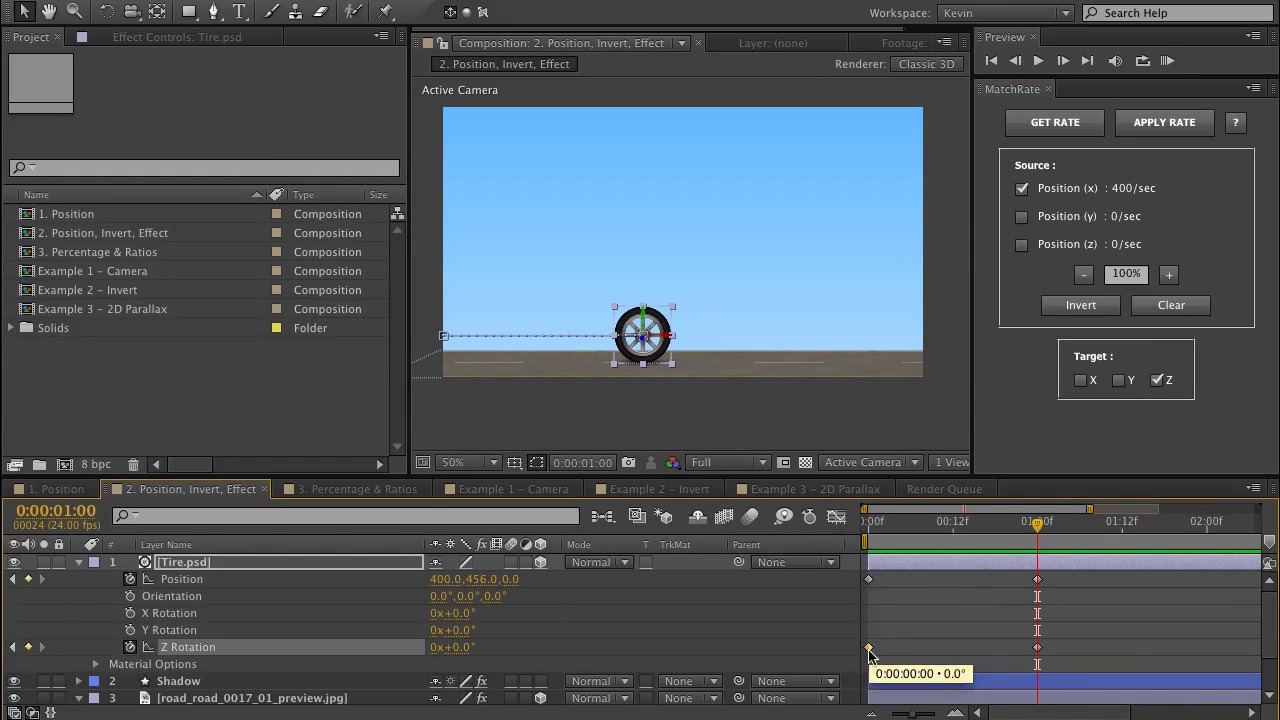
{"action": "mouse_move", "coordinate": [1037, 523]}
{"action": "left_mouse_down"}
{"action": "mouse_move", "coordinate": [1024, 524]}
{"action": "mouse_move", "coordinate": [1037, 524]}
{"action": "left_mouse_up"}
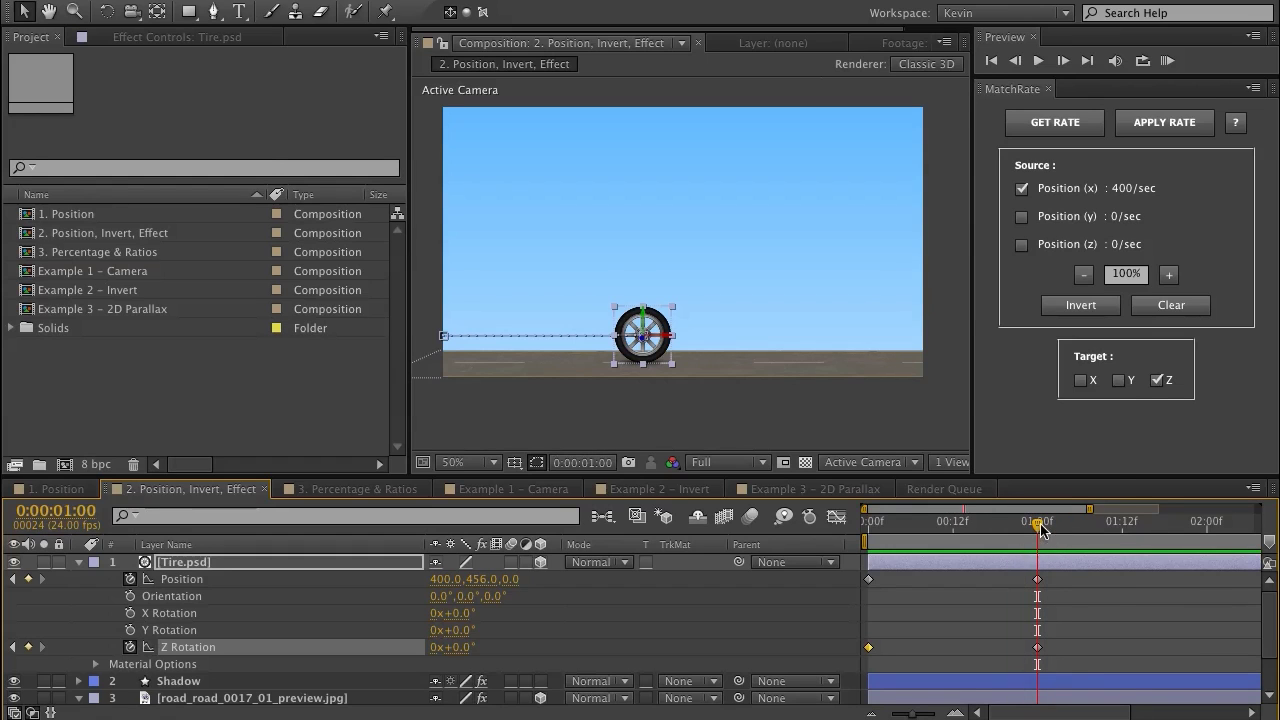
{"action": "left_click", "coordinate": [1165, 122]}
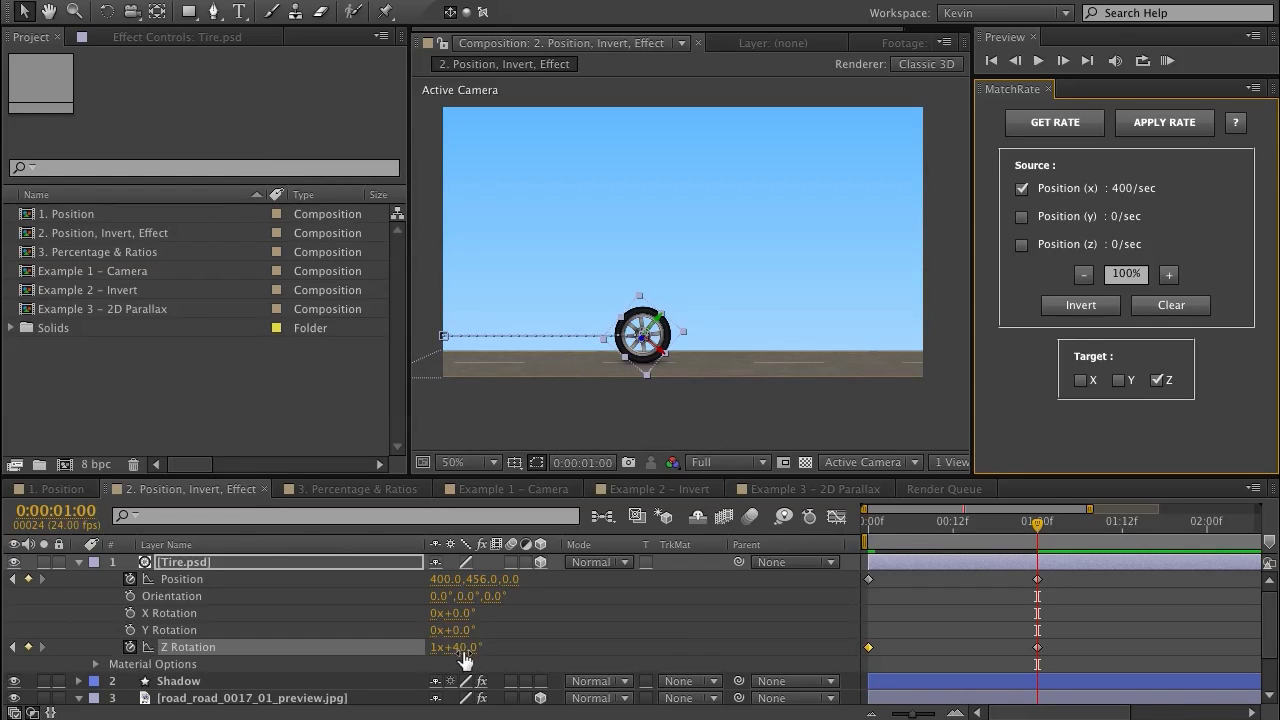
{"action": "key", "text": "KP_0"}
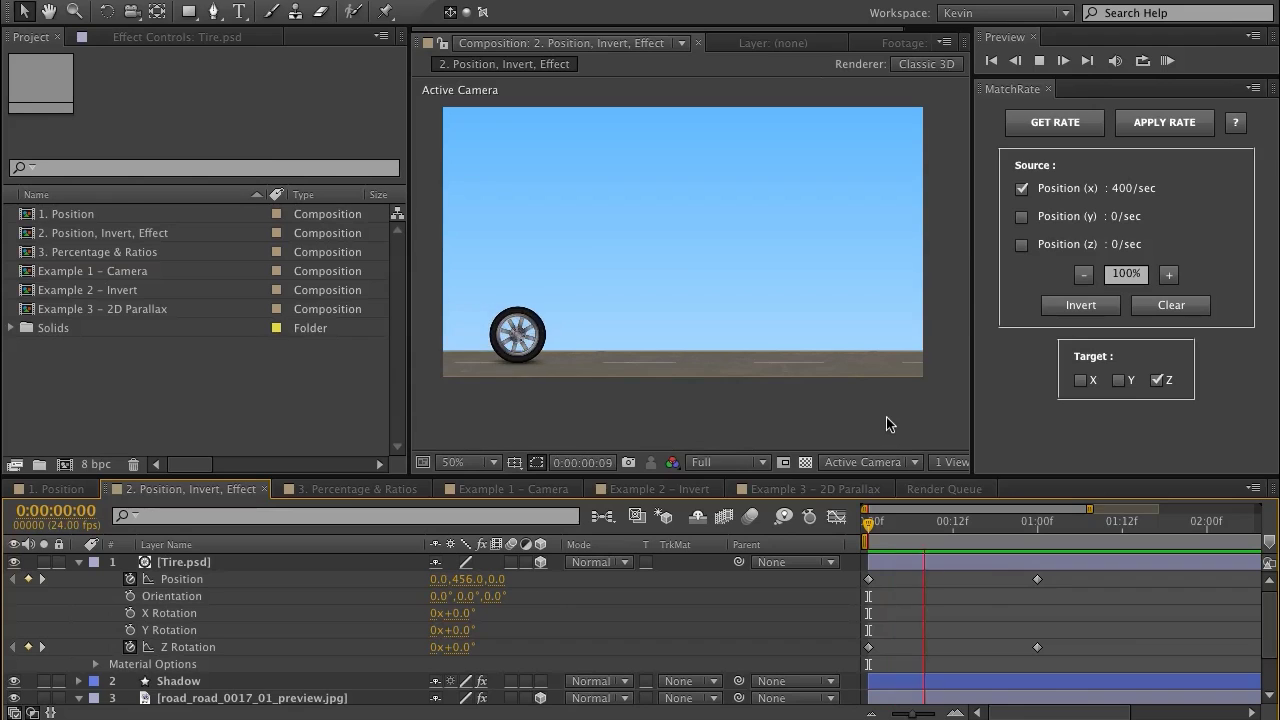
{"action": "key", "text": "space"}
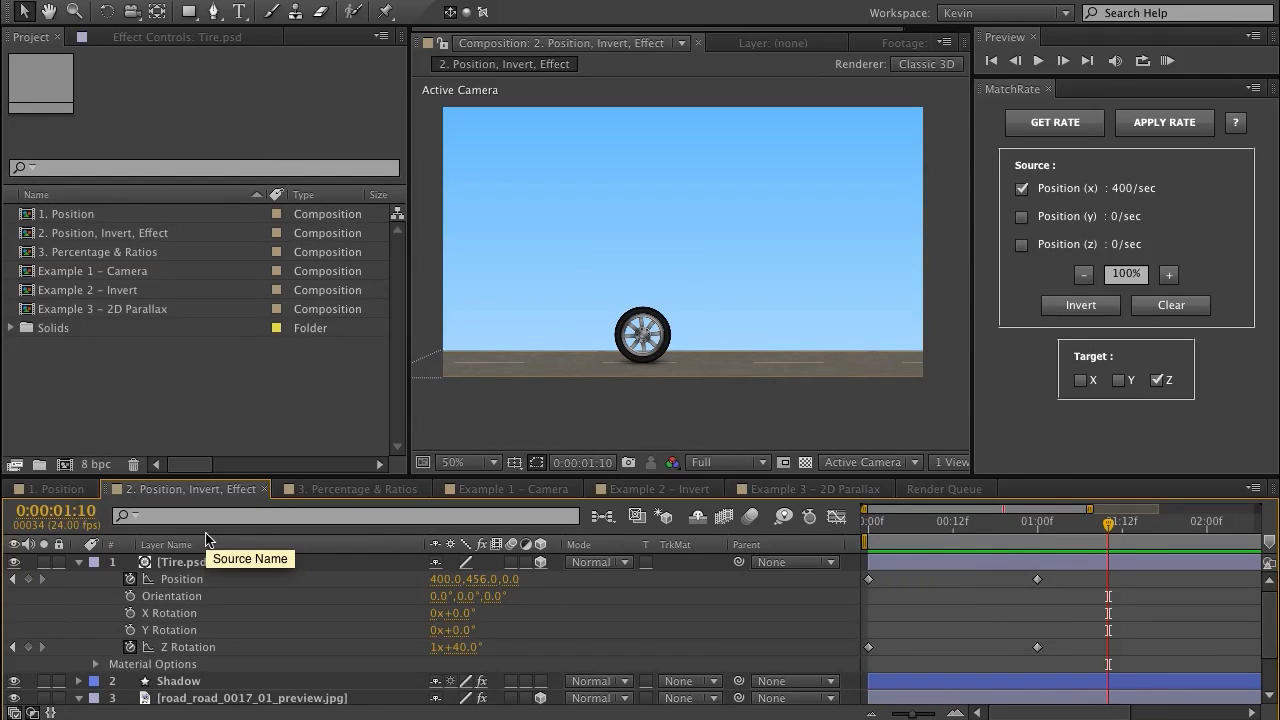
Collapse the Tire.psd layer and show the effect settings of the road_road_0017_01_preview.jpg layer.
{"action": "left_click", "coordinate": [79, 562]}
{"action": "key", "text": "e"}
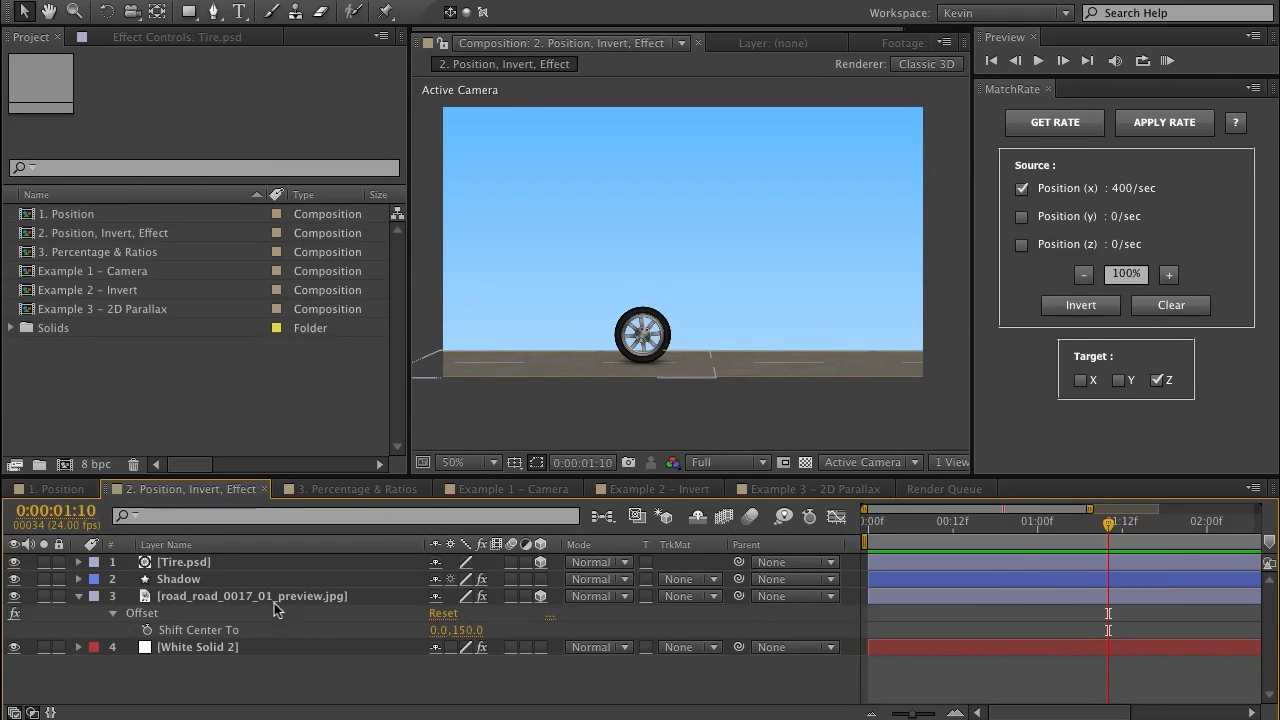
{"action": "left_click", "coordinate": [300, 619]}
{"action": "left_click", "coordinate": [350, 43]}
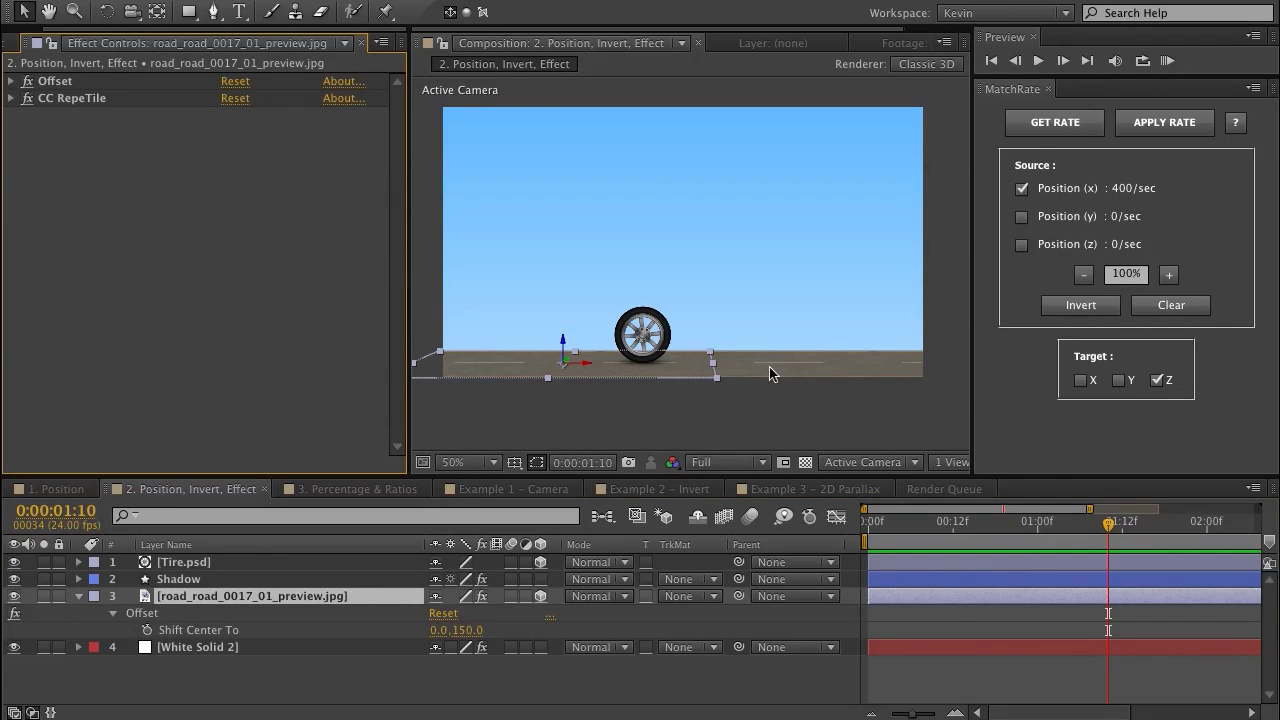
Switch the road layer's CC RepeTile effect off and back on to examine how it extends the road.
{"action": "left_click", "coordinate": [466, 100]}
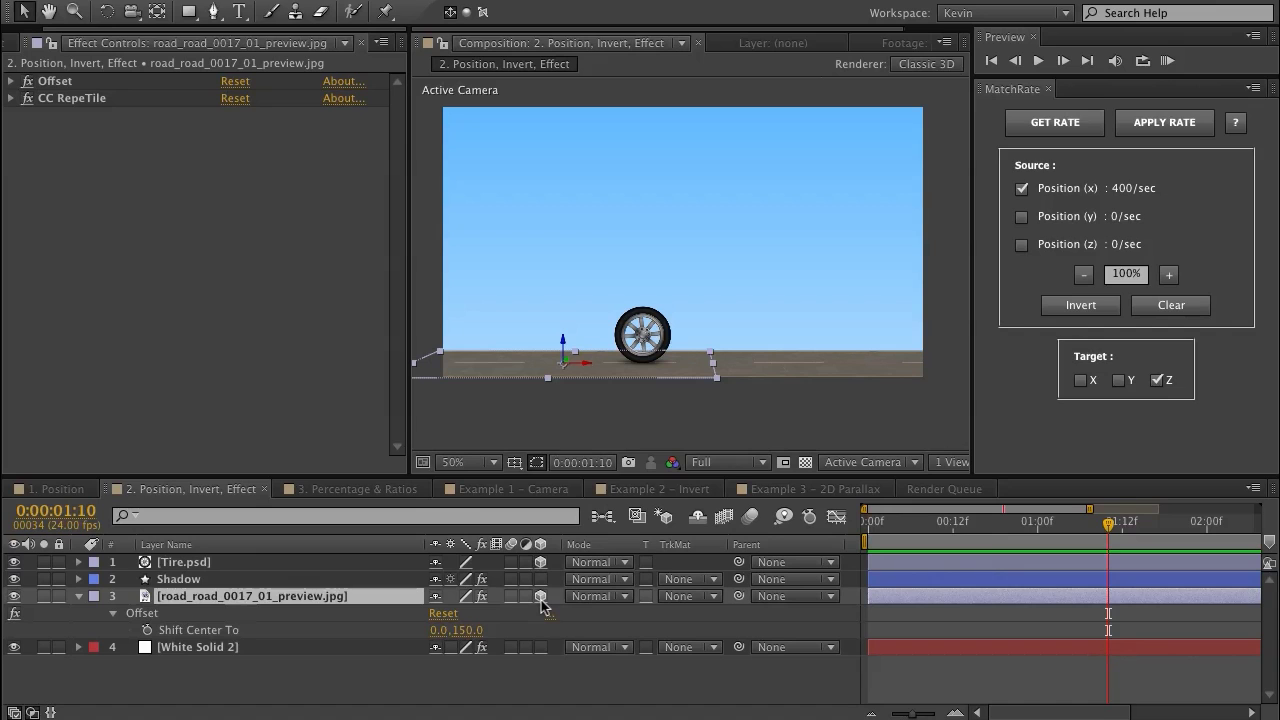
{"action": "left_click", "coordinate": [28, 100]}
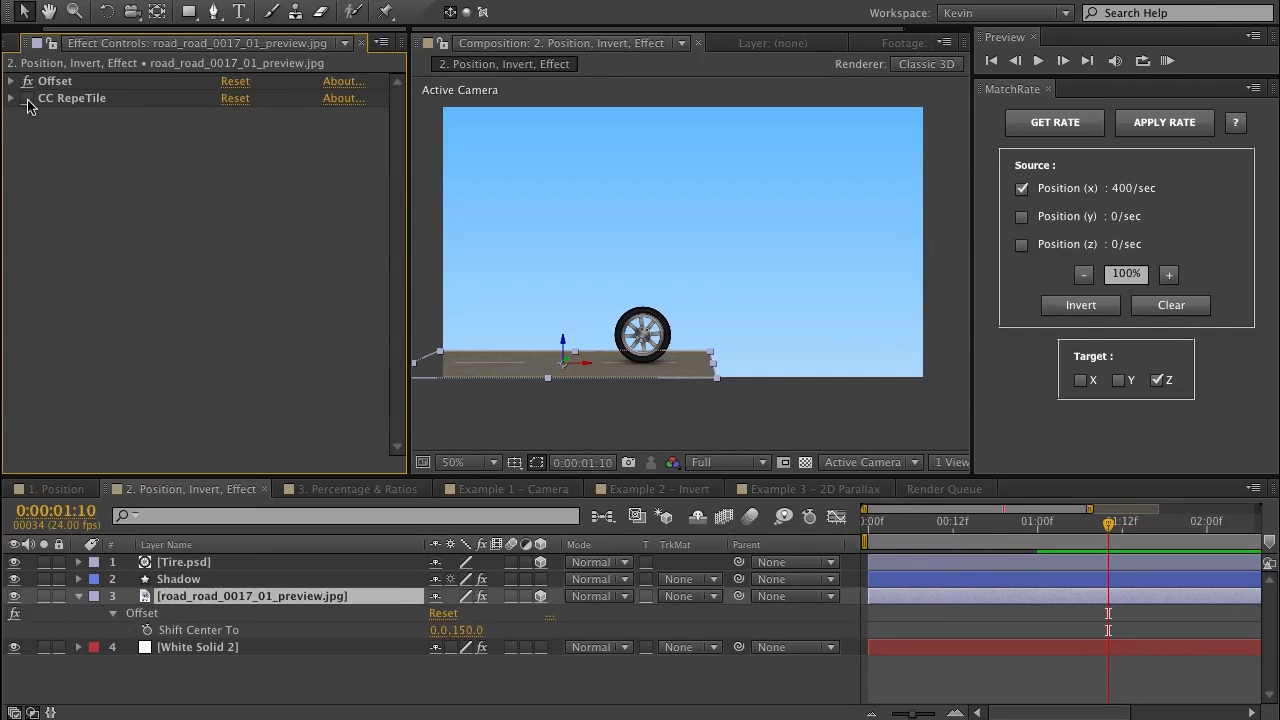
{"action": "left_click", "coordinate": [28, 100]}
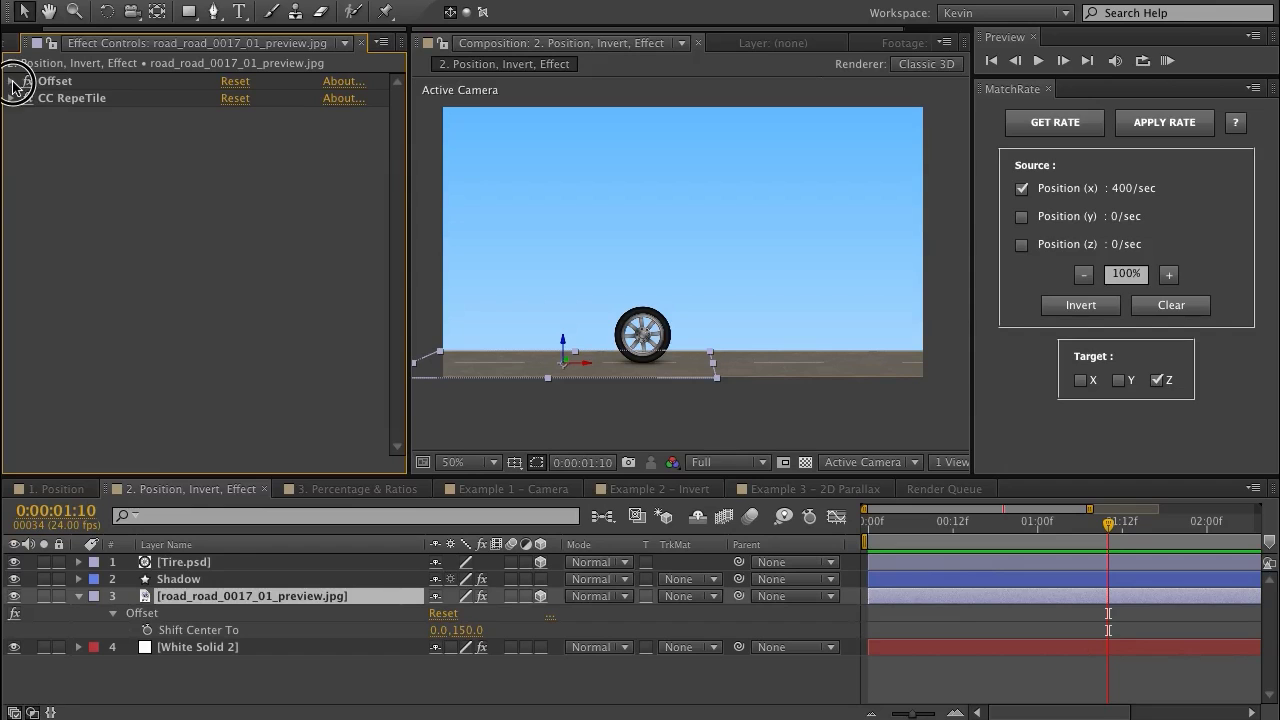
Add a keyframe to the road's Offset effect for Shift Center To at the first frame.
{"action": "left_click", "coordinate": [12, 82]}
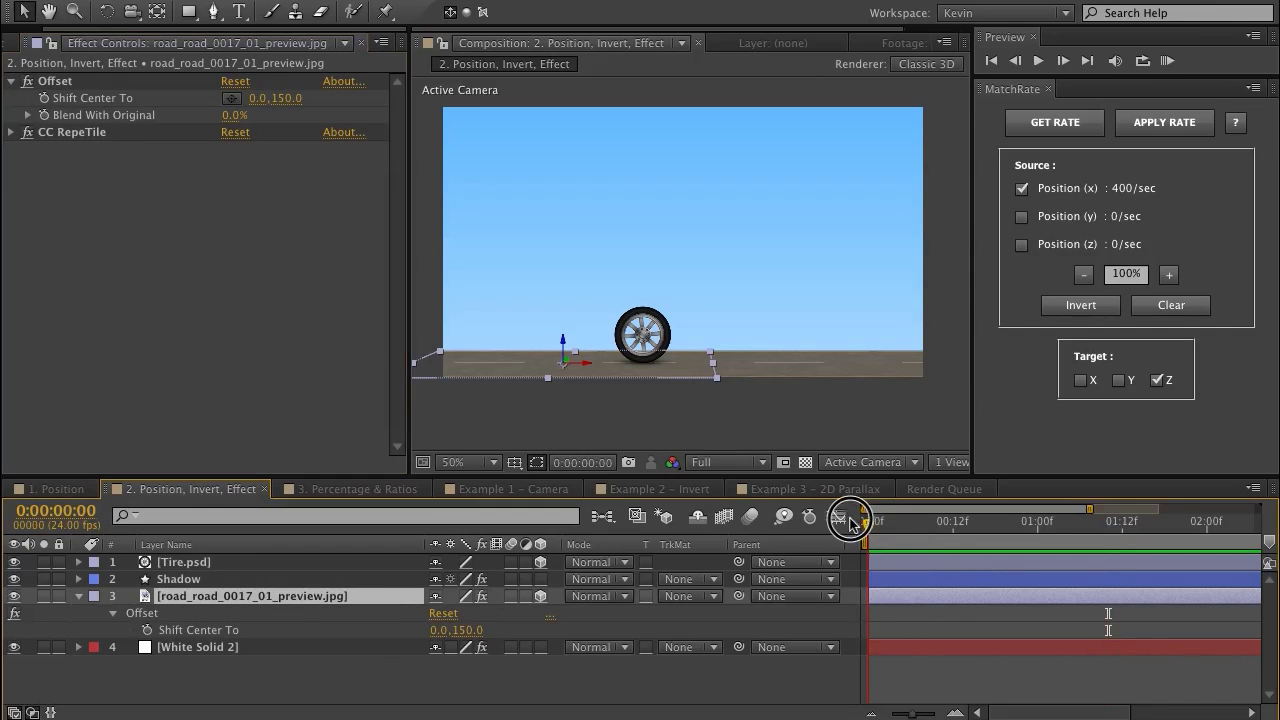
{"action": "left_click", "coordinate": [864, 521]}
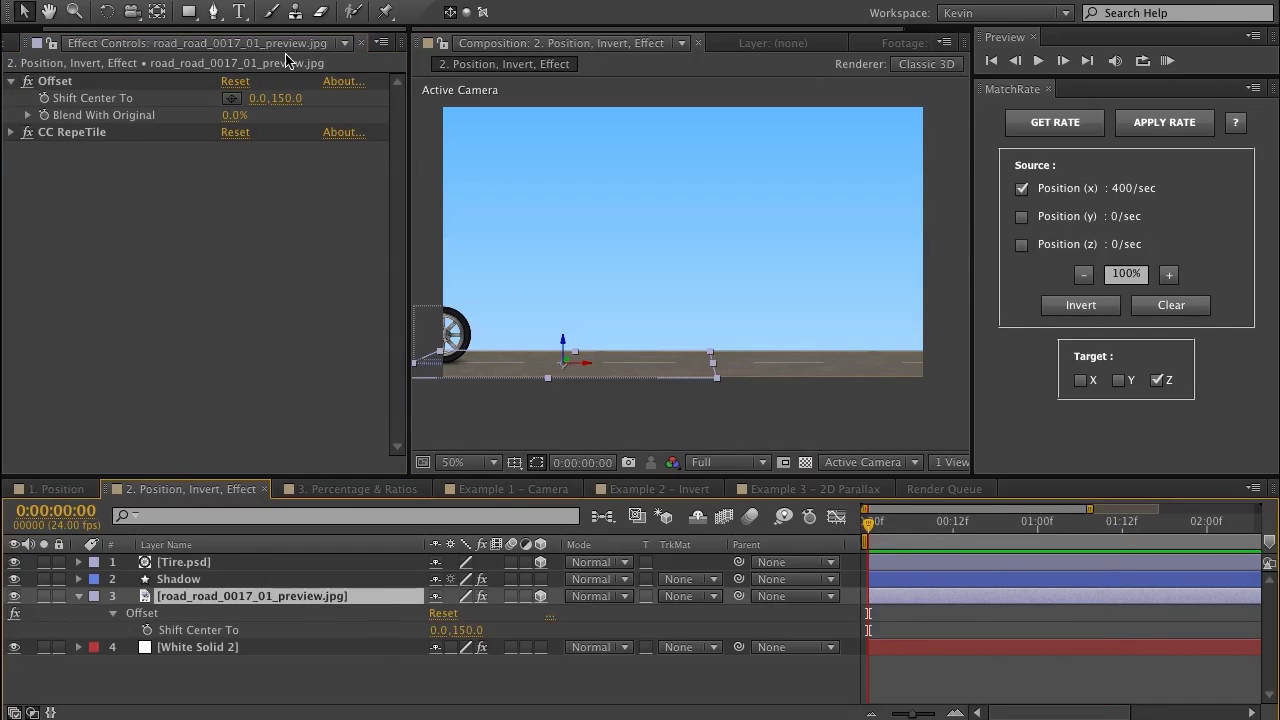
{"action": "left_click", "coordinate": [44, 98]}
Set the target to X only and apply the rate to Shift Center To at 0:00:01:00, previewing the road's motion.
{"action": "left_click", "coordinate": [1036, 521]}
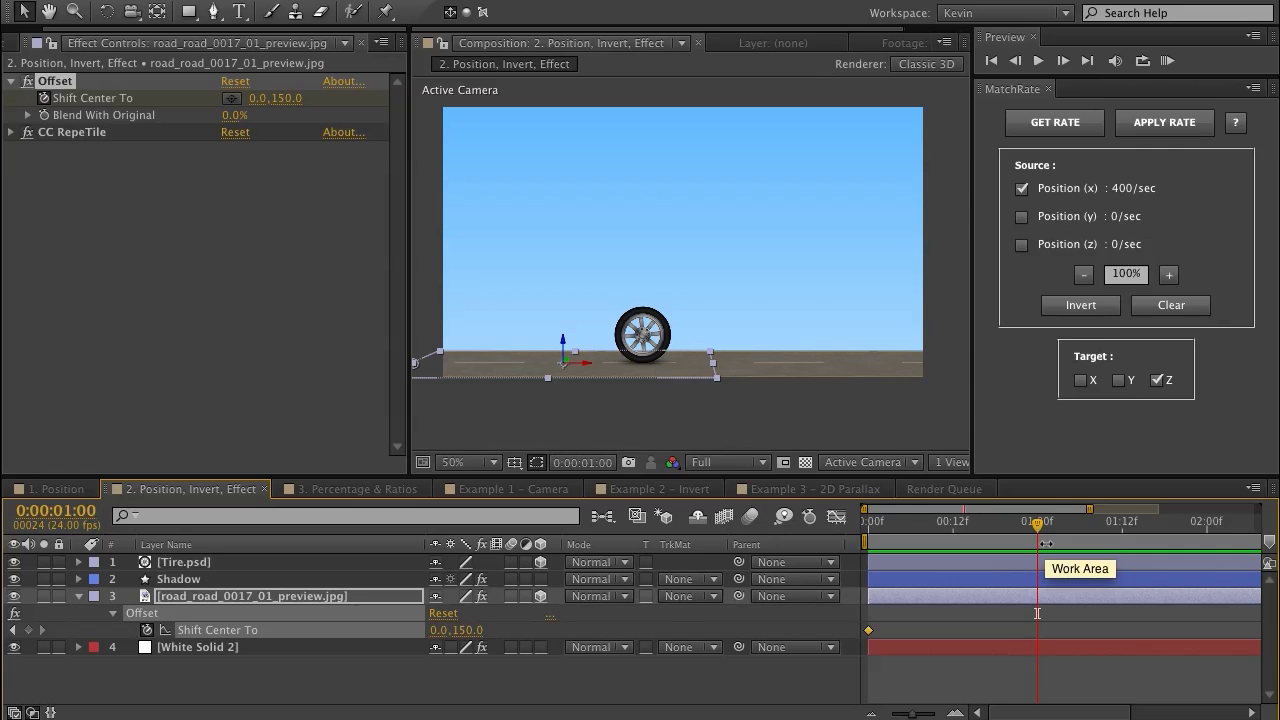
{"action": "left_click", "coordinate": [1158, 382]}
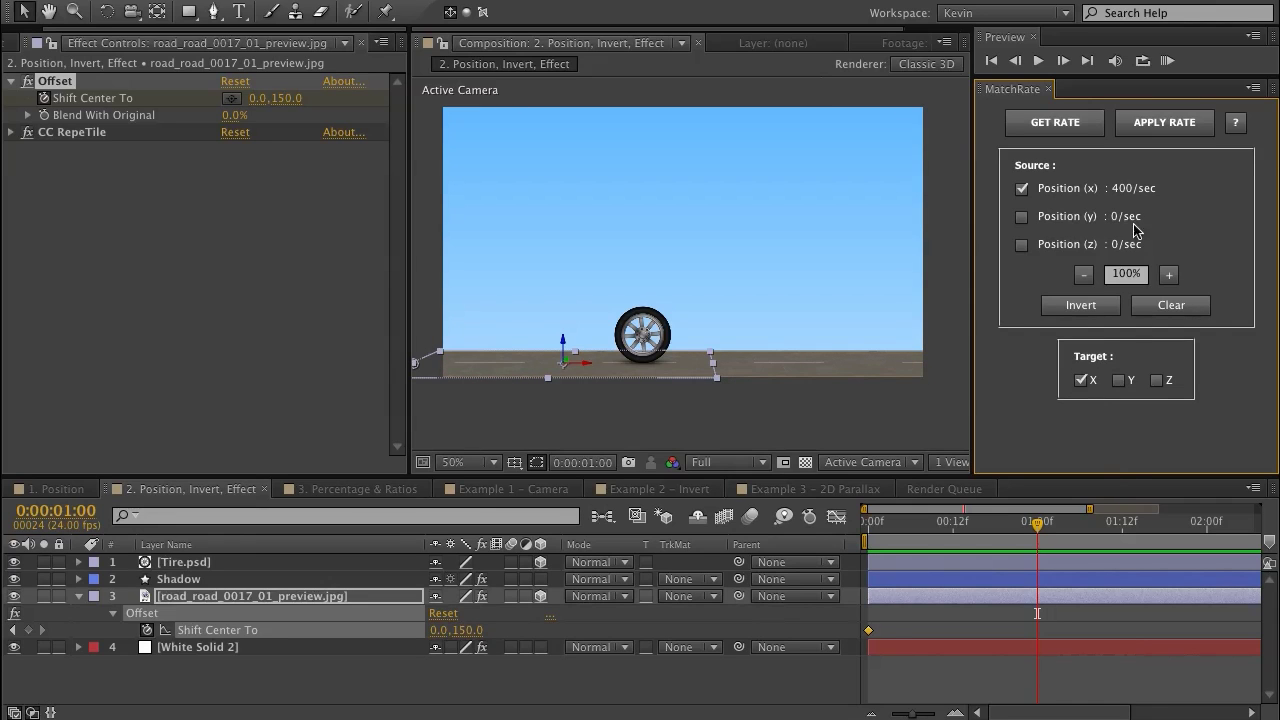
{"action": "left_click", "coordinate": [1143, 125]}
{"action": "key", "text": "KP_0"}
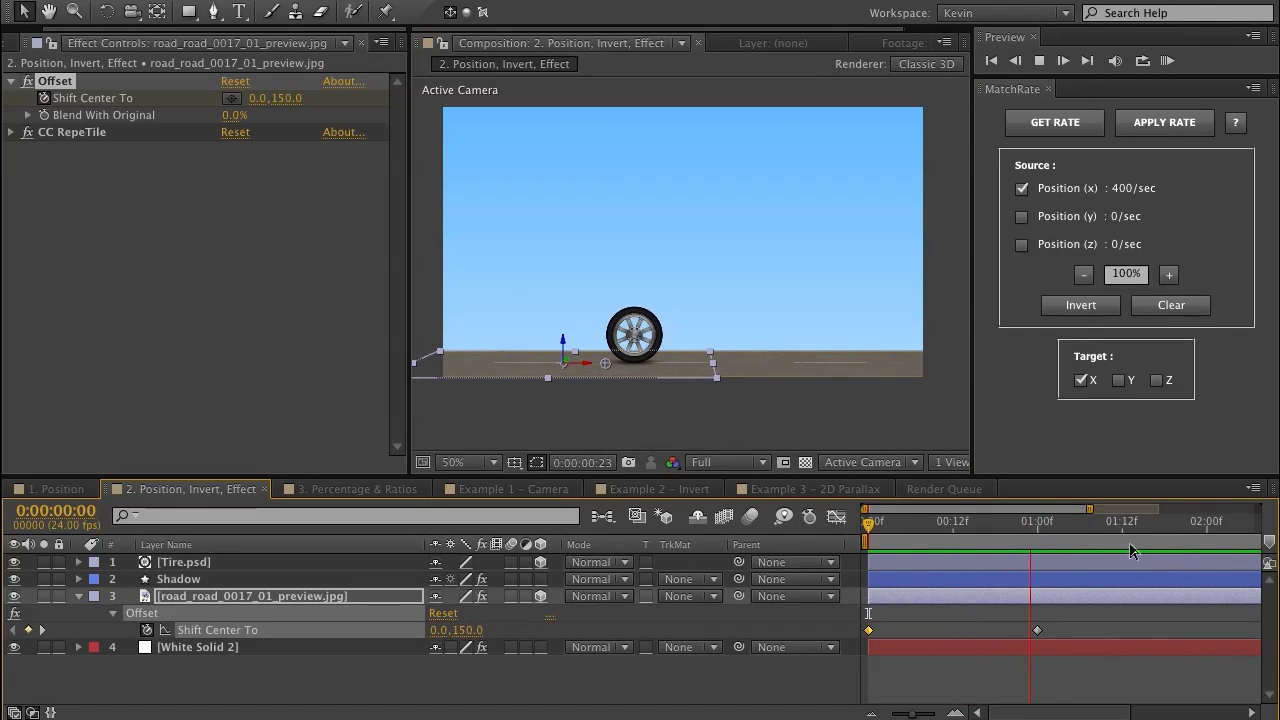
Invert the rate and apply it to the road's Shift Center To at 0:00:01:00, previewing the reversed motion.
{"action": "left_click", "coordinate": [1048, 522]}
{"action": "left_click_drag", "start_coordinate": [1048, 524], "coordinate": [1037, 523]}
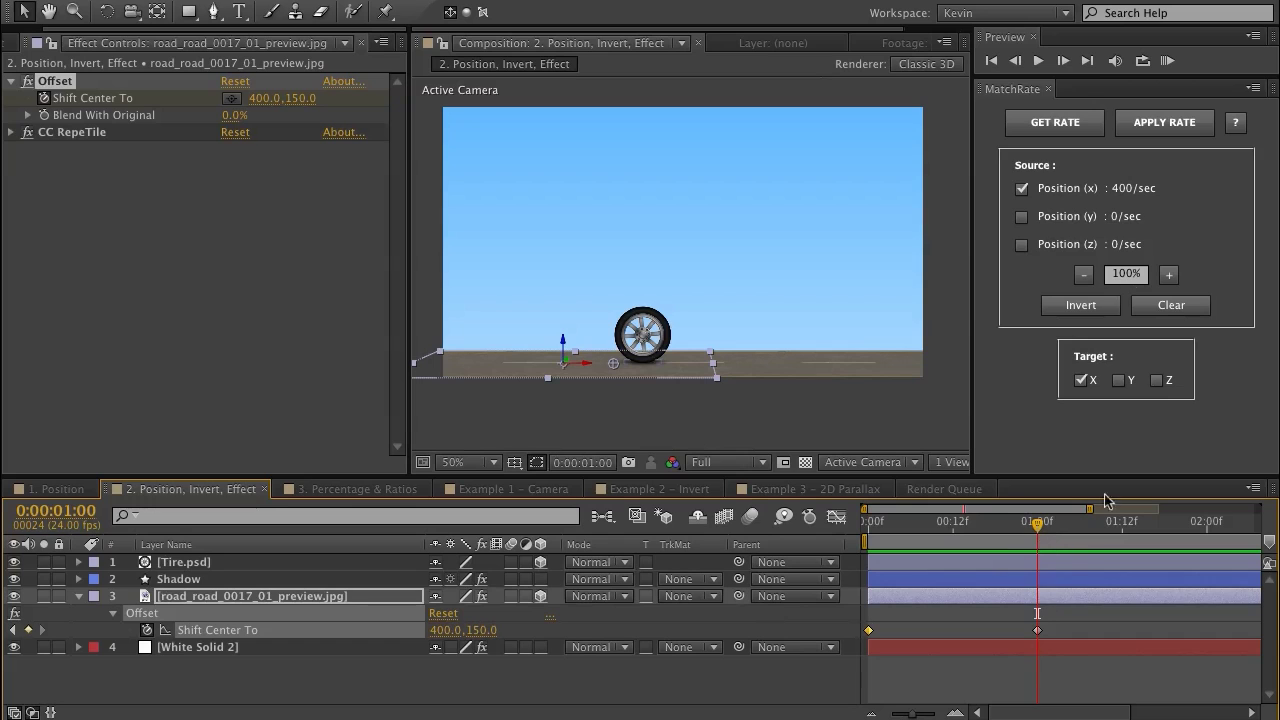
{"action": "left_click", "coordinate": [1097, 312]}
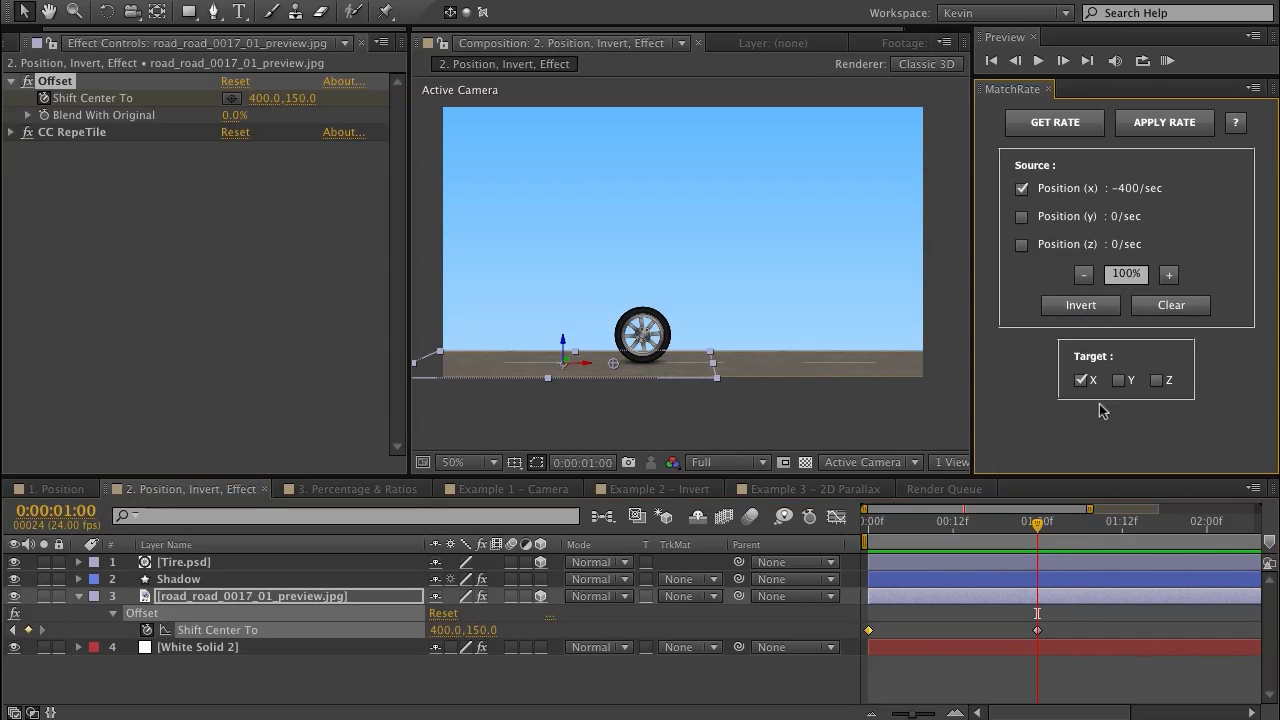
{"action": "left_click", "coordinate": [1168, 130]}
{"action": "key", "text": "space"}
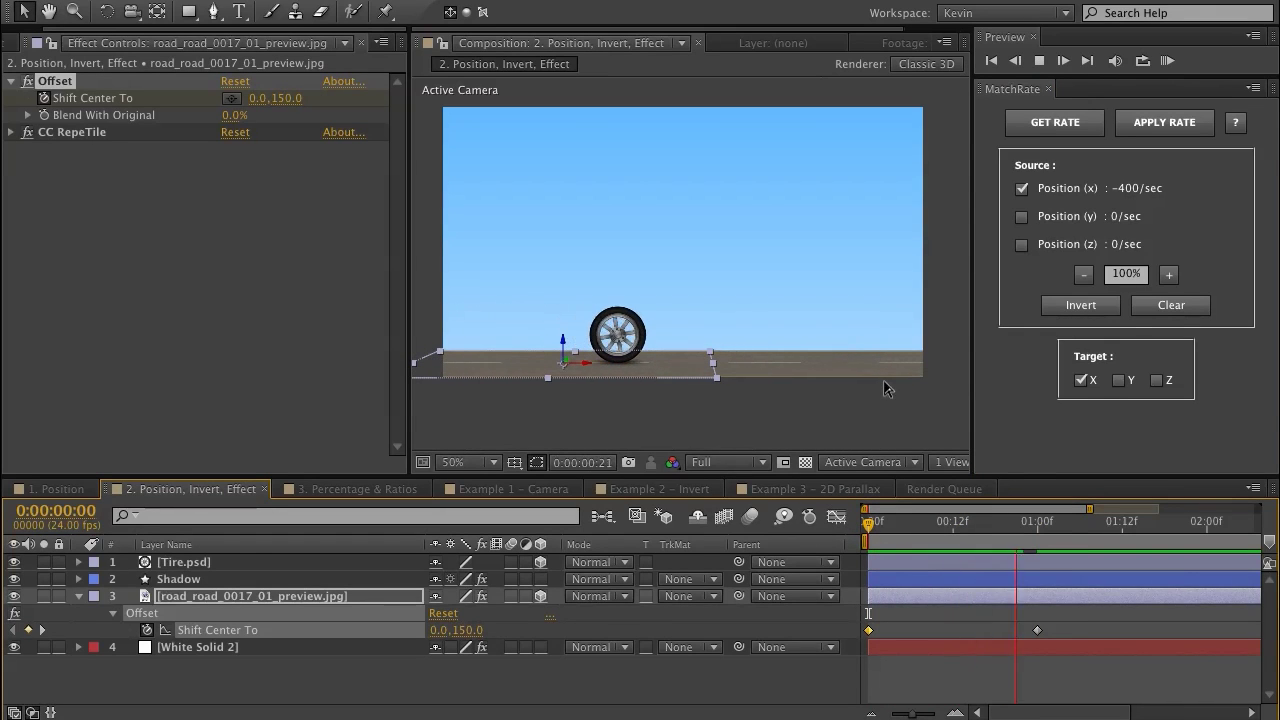
Stop the preview and compare the tire's Position and Z Rotation keyframes with the road's Shift Center To keyframes at 0:00:01:00.
{"action": "left_click_drag", "start_coordinate": [1076, 532], "coordinate": [1040, 532]}
{"action": "key", "text": "space"}
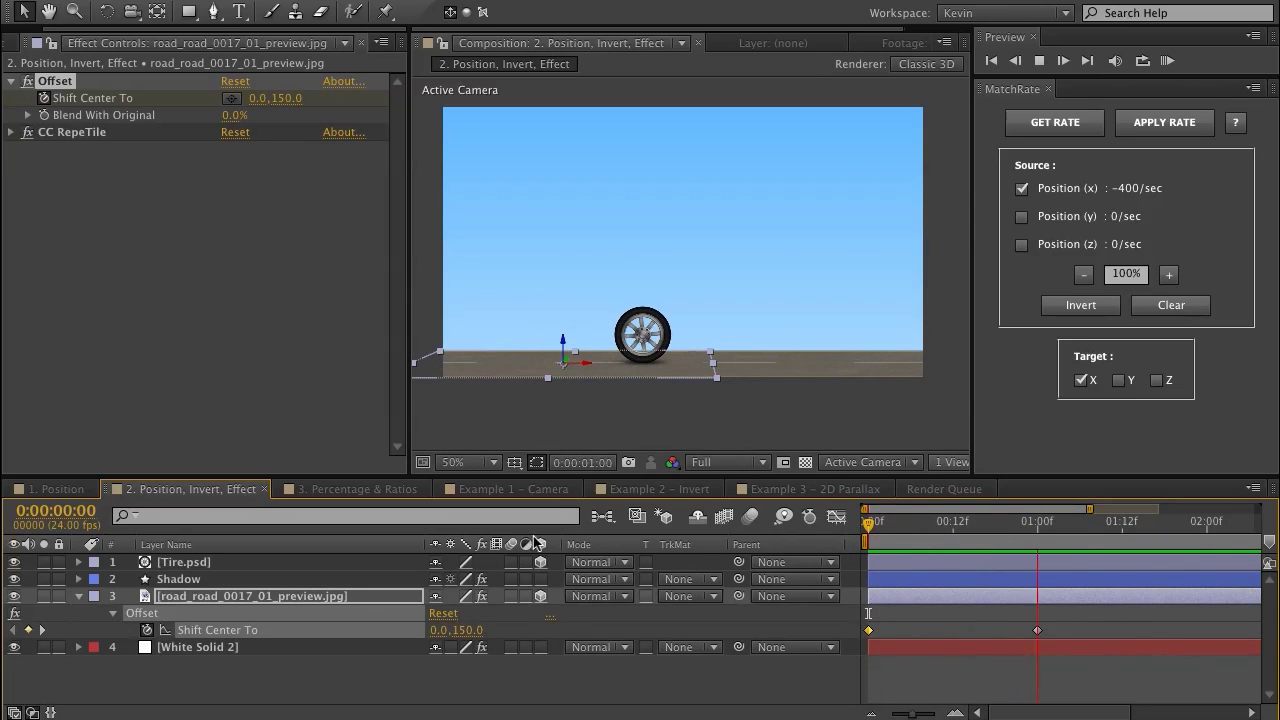
{"action": "left_click", "coordinate": [284, 562]}
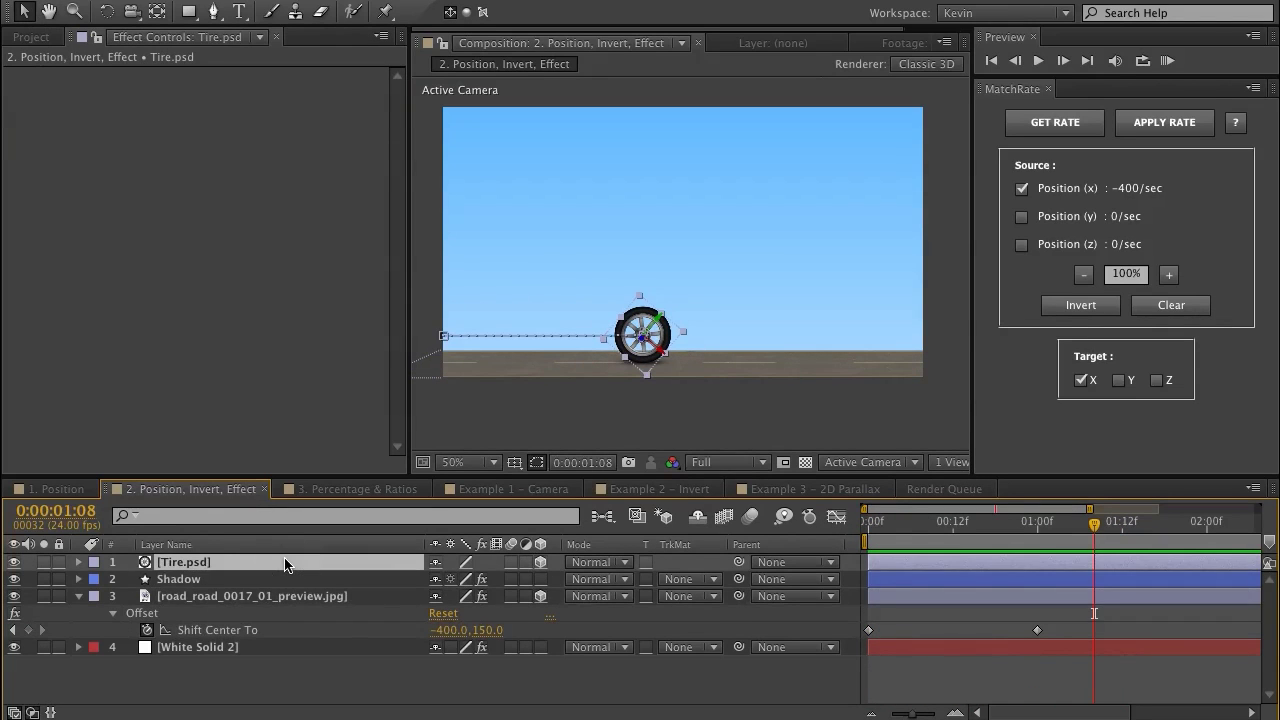
{"action": "key", "text": "p"}
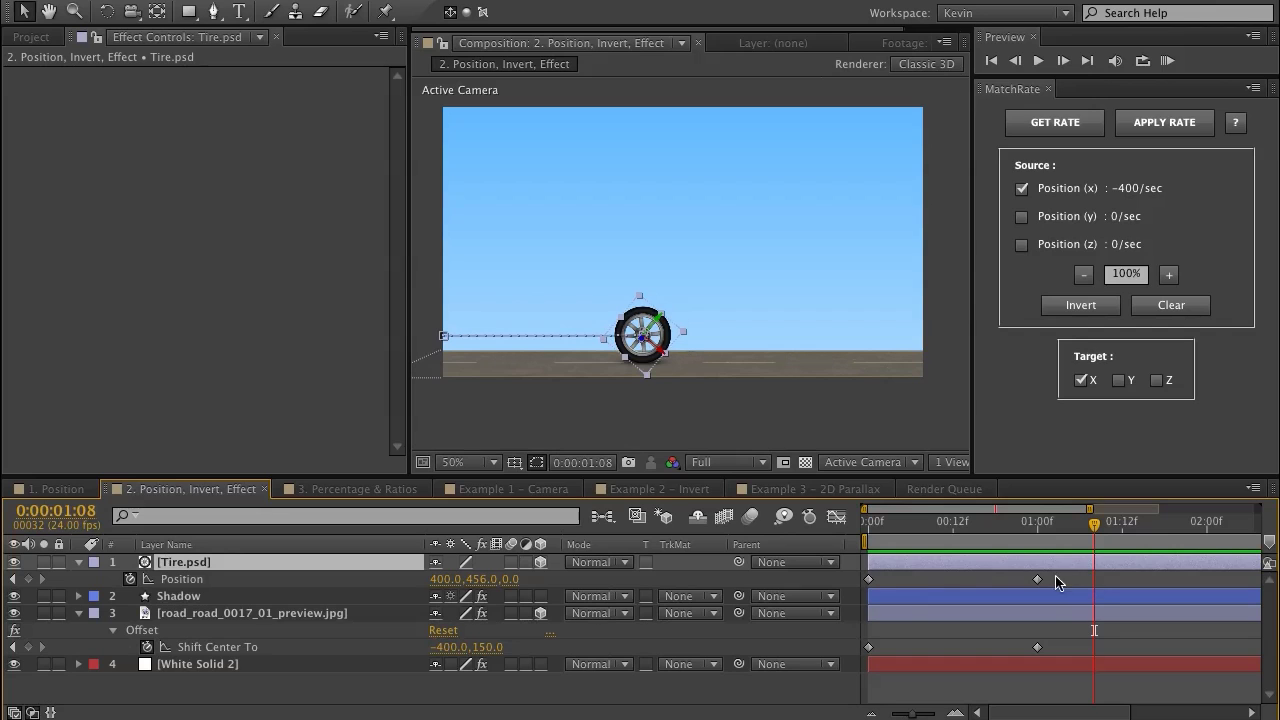
{"action": "key", "text": "shift+r"}
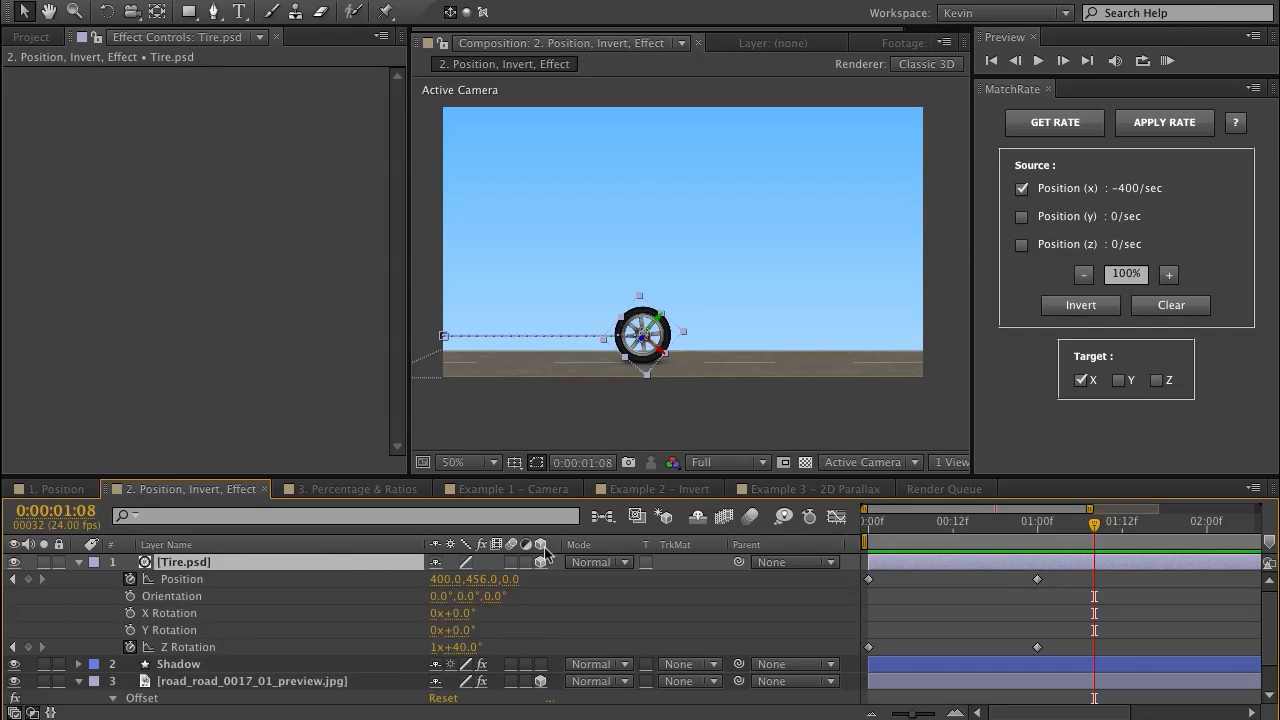
{"action": "left_click", "coordinate": [1039, 524]}
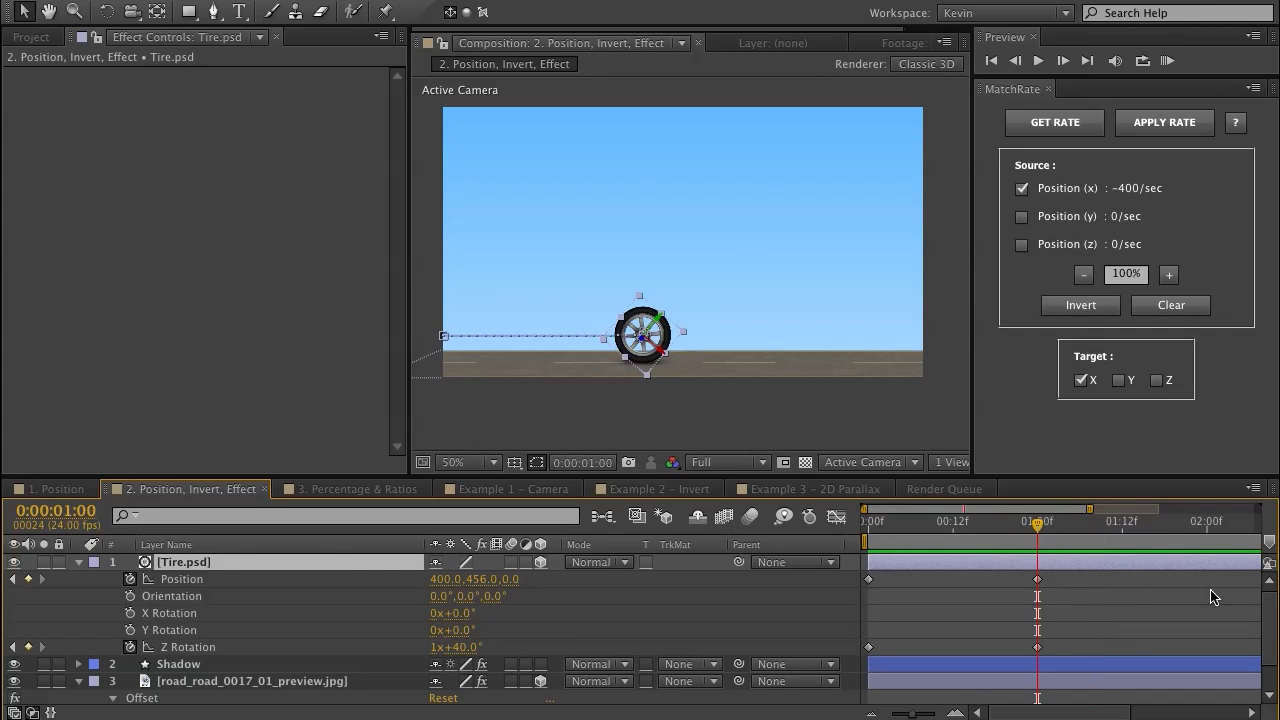
{"action": "scroll", "coordinate": [1252, 630], "scroll_direction": "down", "scroll_amount": 2}
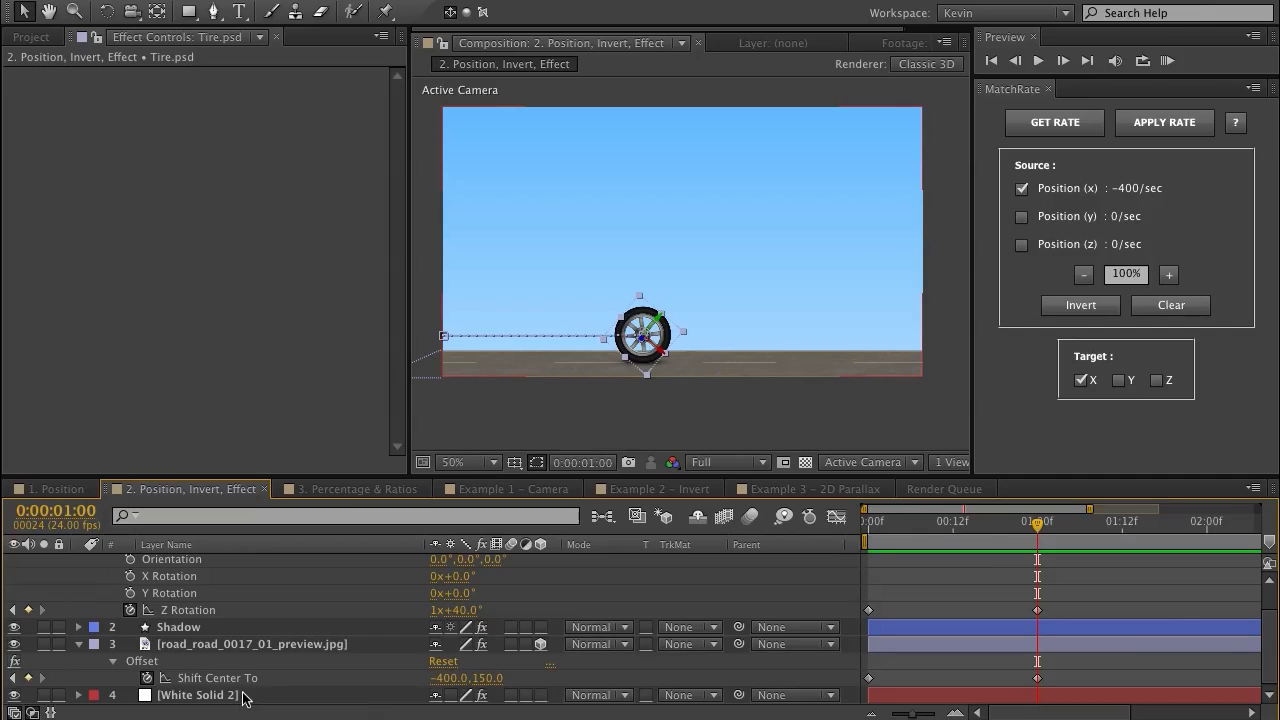
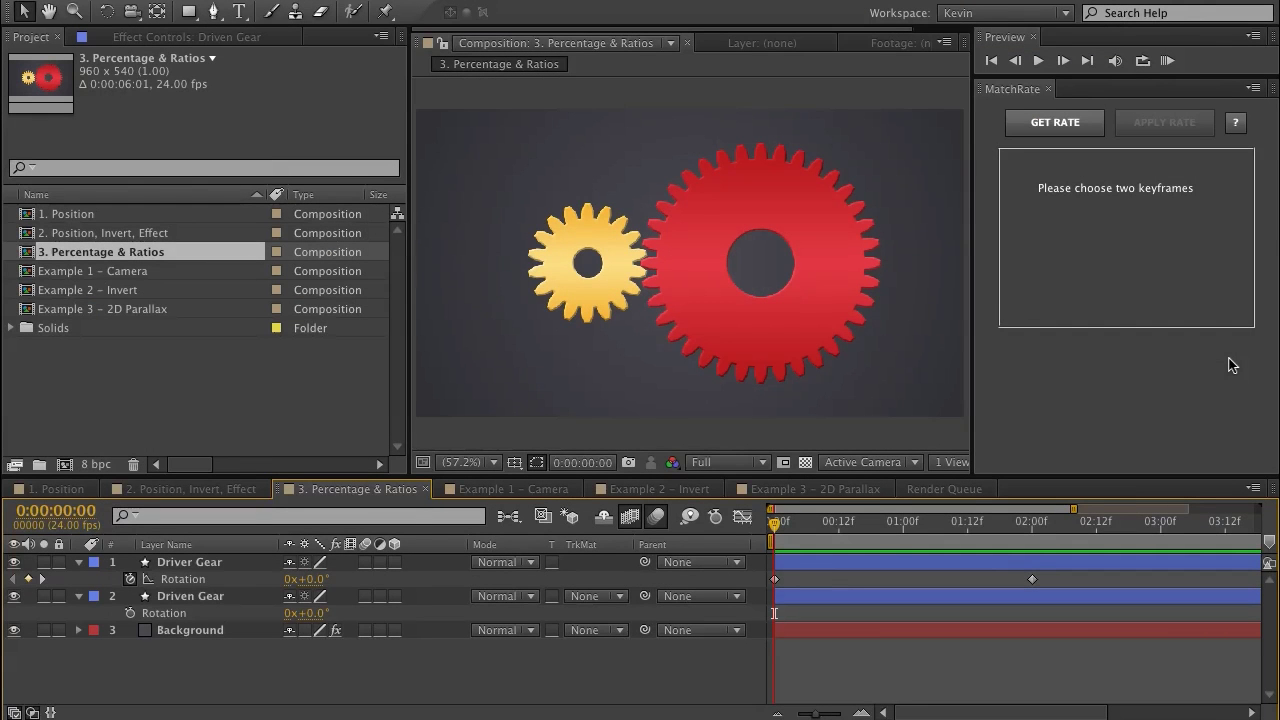
Get the rotation rate from the Driver Gear's two Rotation keyframes.
{"action": "left_click", "coordinate": [234, 574]}
{"action": "left_click", "coordinate": [211, 597]}
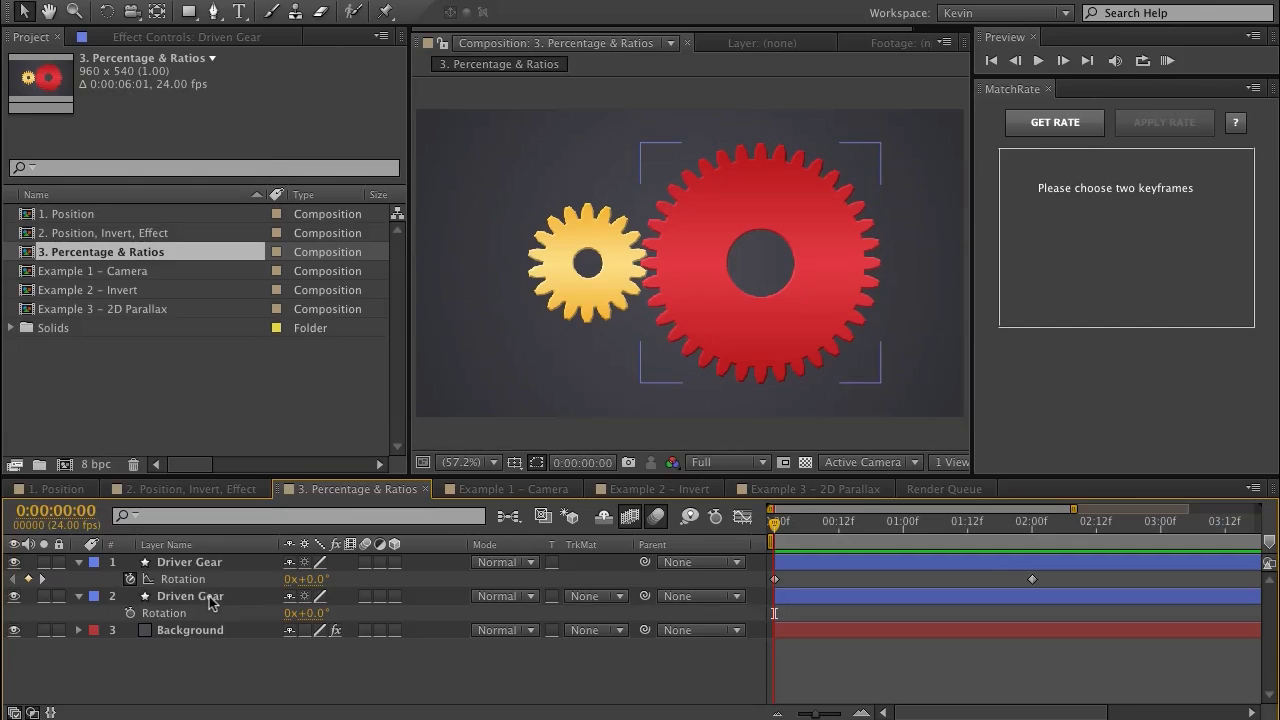
{"action": "left_click", "coordinate": [585, 291]}
{"action": "left_click", "coordinate": [755, 204]}
{"action": "key", "text": "ctrl+Up"}
{"action": "left_click_drag", "start_coordinate": [1066, 585], "coordinate": [763, 590]}
{"action": "left_click", "coordinate": [1062, 130]}
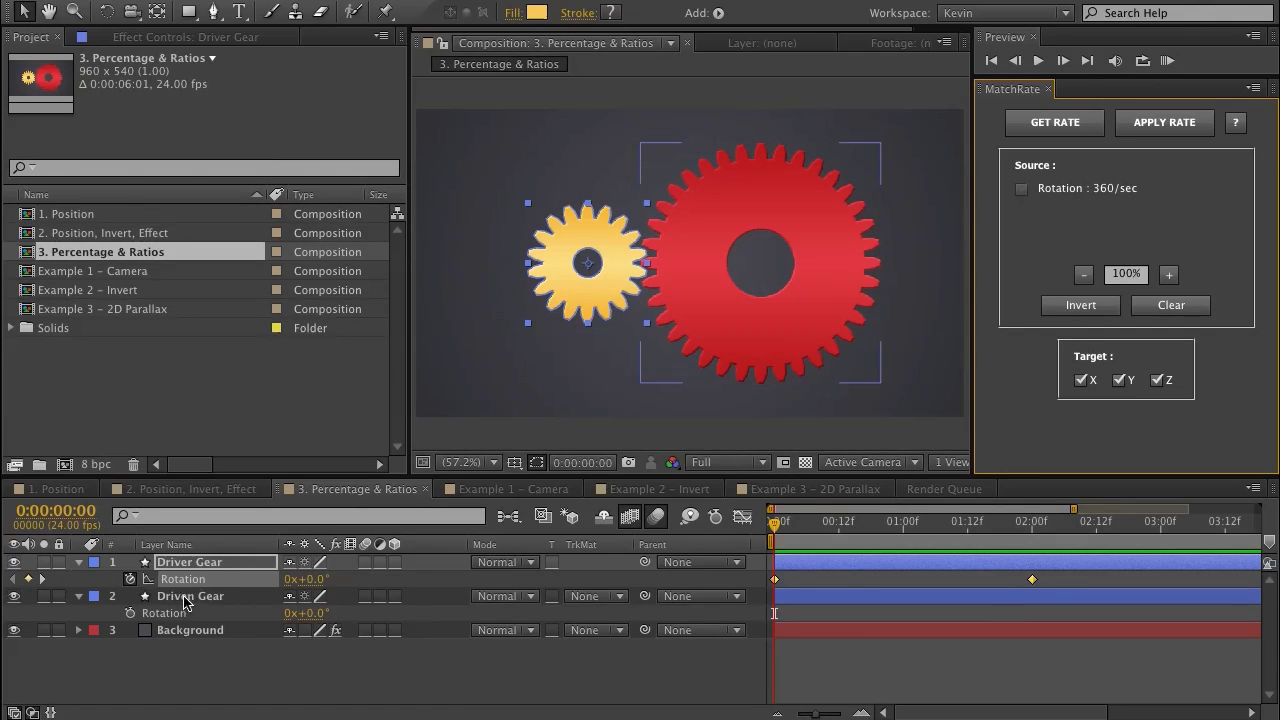
Keyframe the Driven Gear's Rotation at the first frame and apply the inverted rate at 50% to it at 0:00:02:00.
{"action": "left_click", "coordinate": [130, 613]}
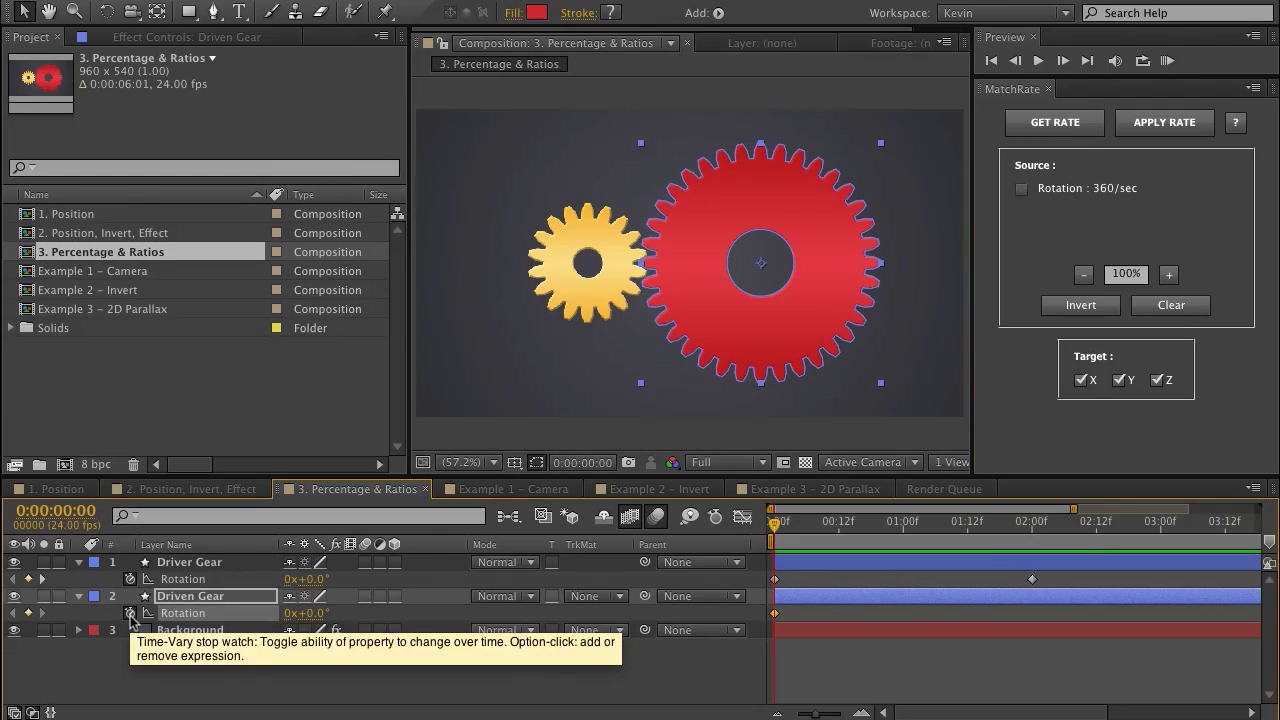
{"action": "left_click", "coordinate": [1032, 532]}
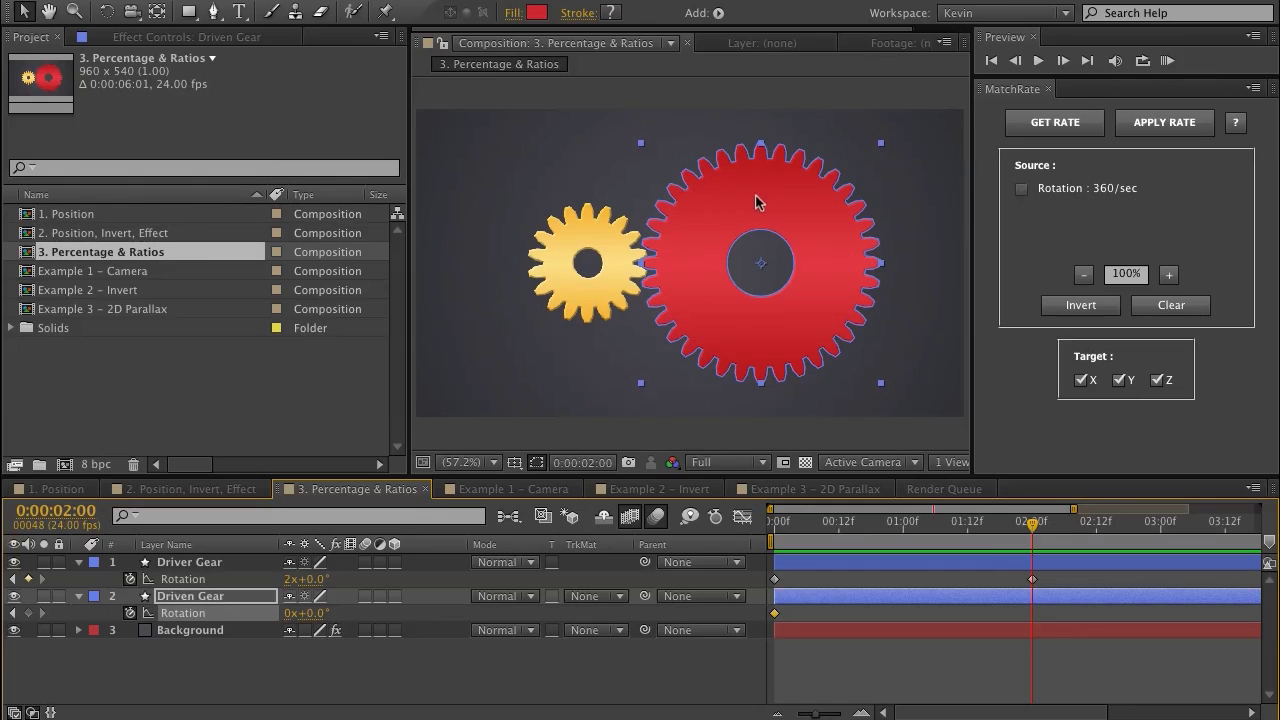
{"action": "left_click", "coordinate": [1092, 305]}
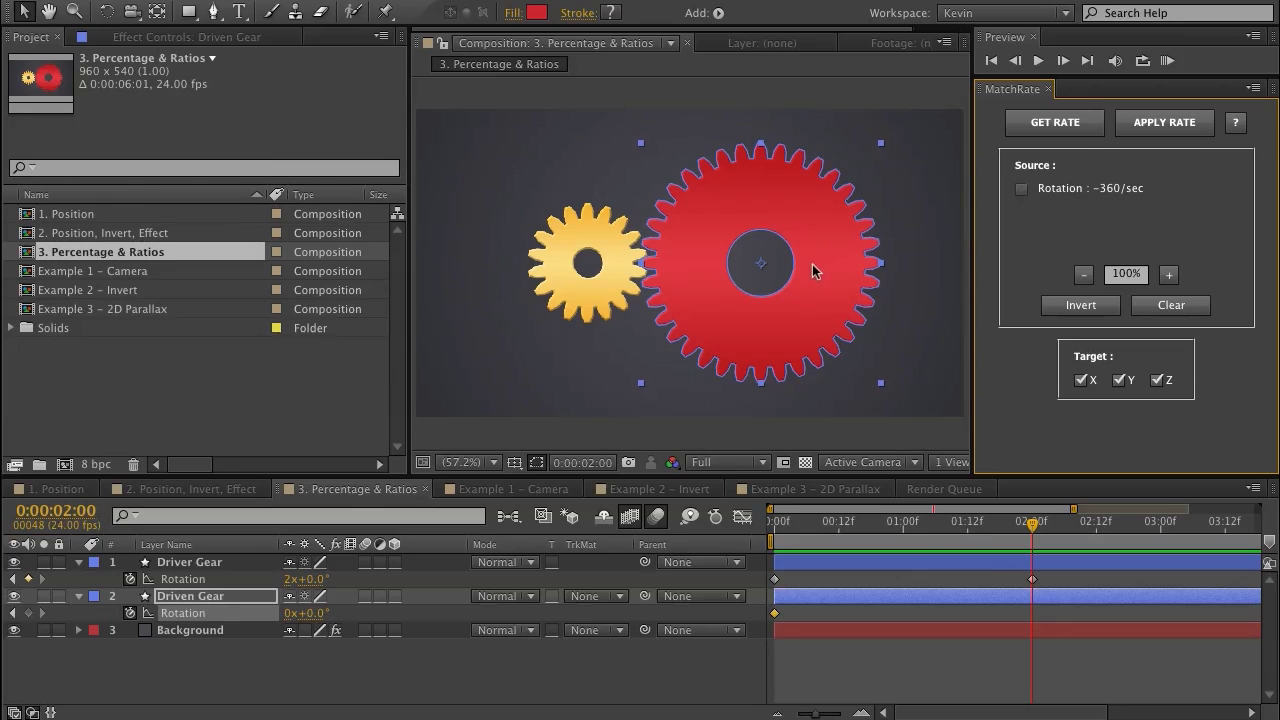
{"action": "left_click", "coordinate": [1123, 274]}
{"action": "type", "text": "50"}
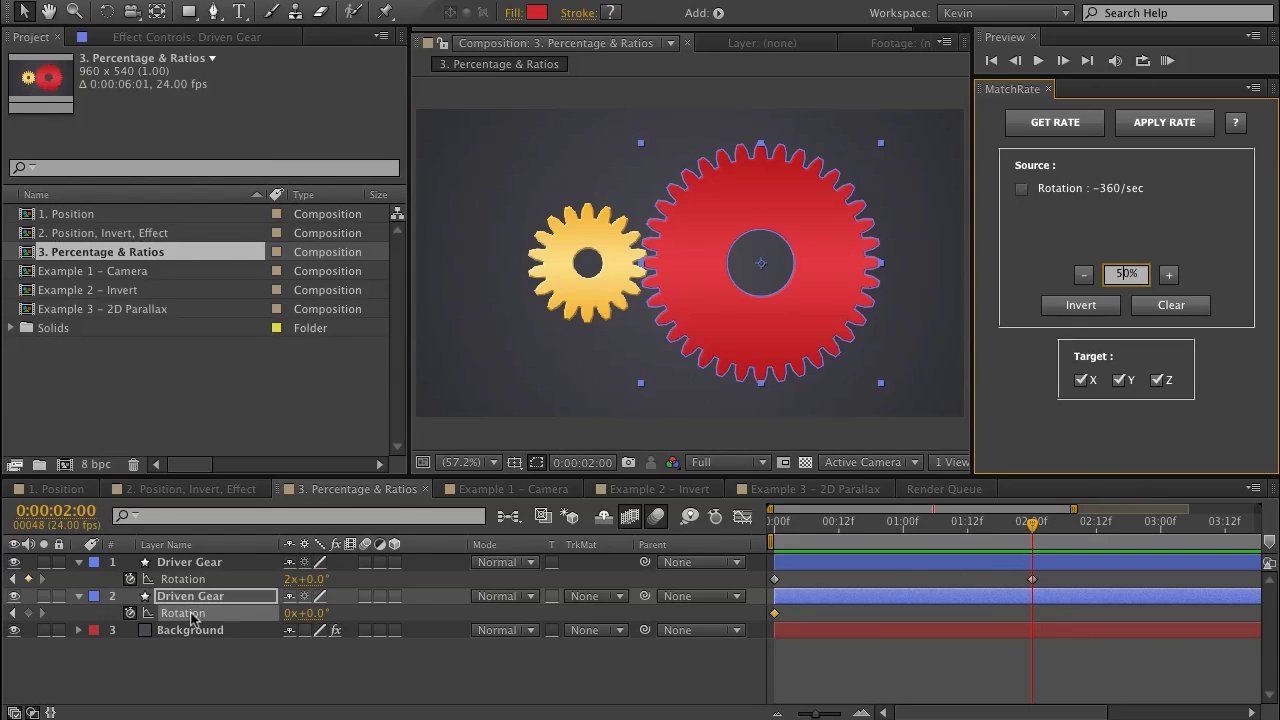
{"action": "left_click", "coordinate": [1185, 131]}
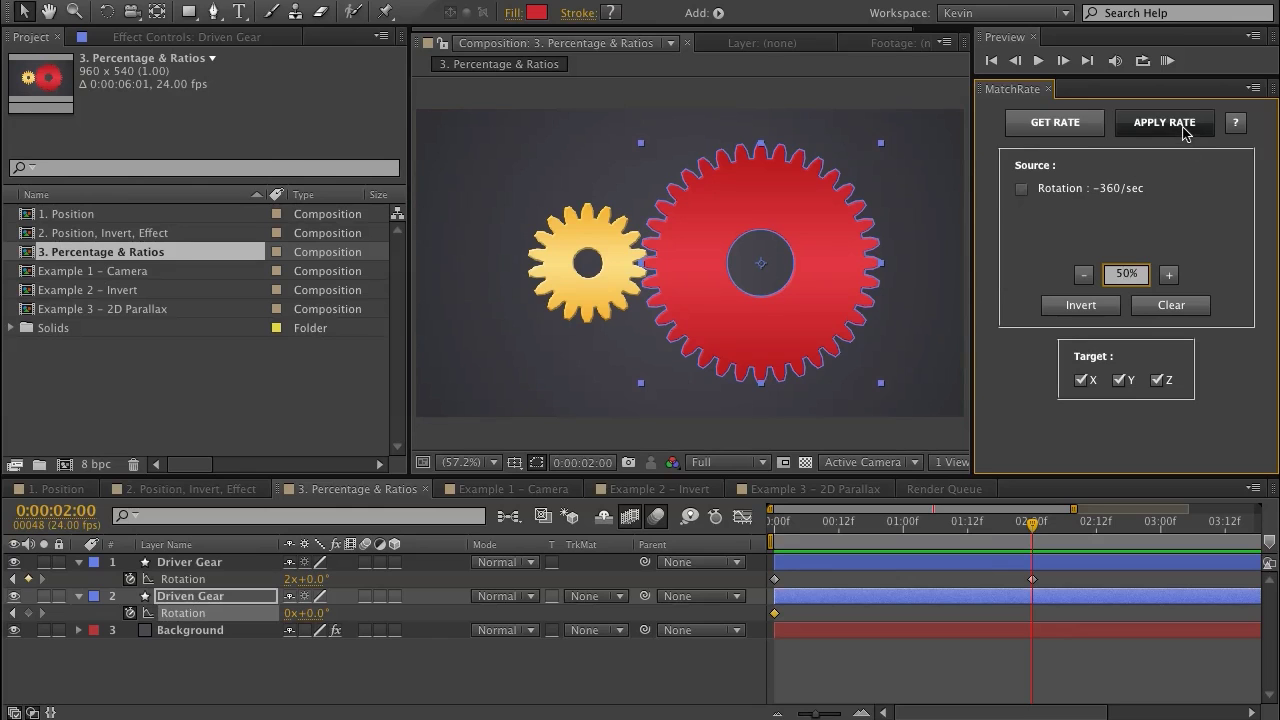
Preview the two gears turning together from the first frame.
{"action": "left_click_drag", "start_coordinate": [1030, 521], "coordinate": [672, 530]}
{"action": "left_click", "coordinate": [879, 663]}
{"action": "key", "text": "space"}
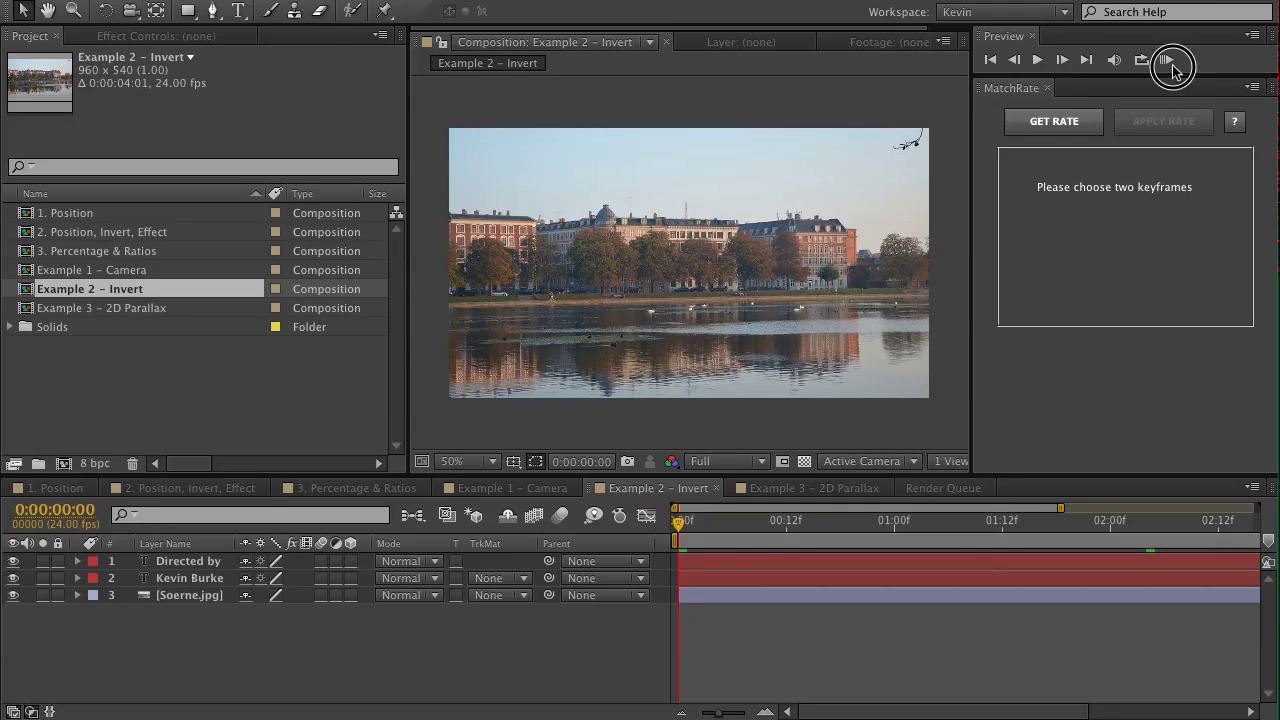
Preview the Example 2 title animation and get the rate from the two Position keyframes of the director's name layer.
{"action": "left_click", "coordinate": [1166, 59]}
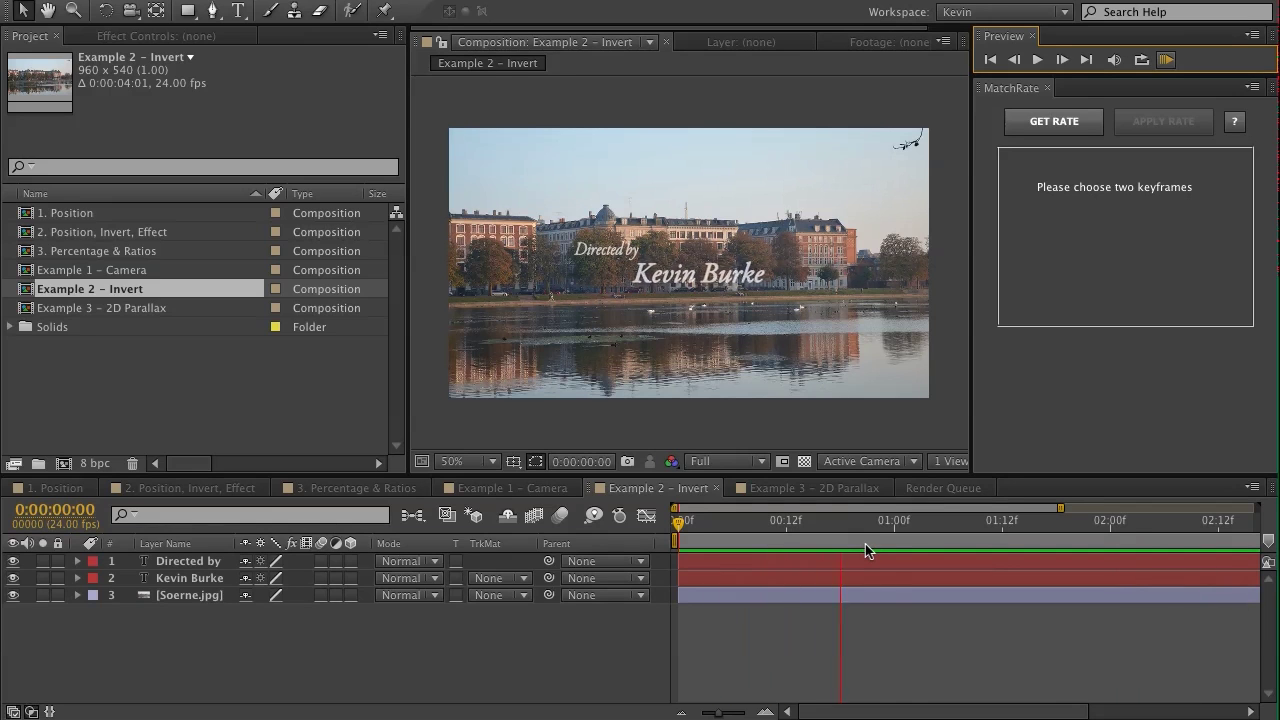
{"action": "key", "text": "space"}
{"action": "left_click", "coordinate": [190, 579]}
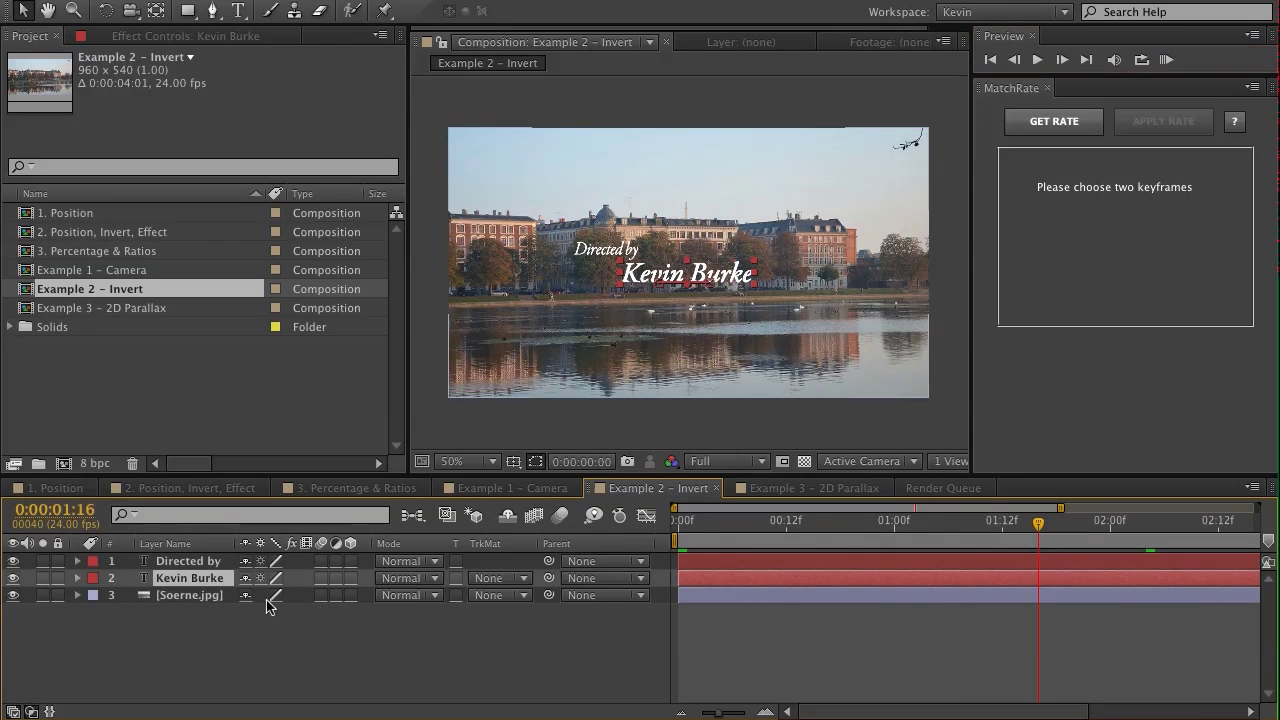
{"action": "key", "text": "p"}
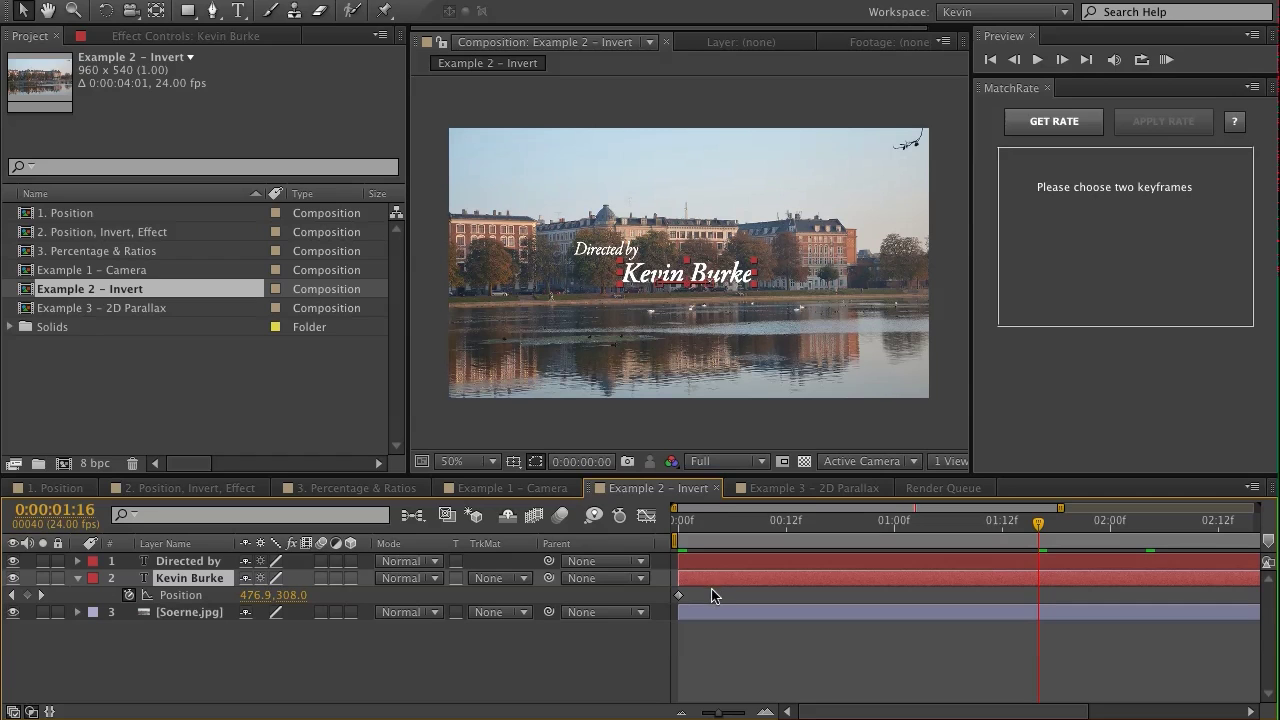
{"action": "left_click", "coordinate": [678, 595]}
{"action": "left_click_drag", "start_coordinate": [716, 713], "coordinate": [700, 713]}
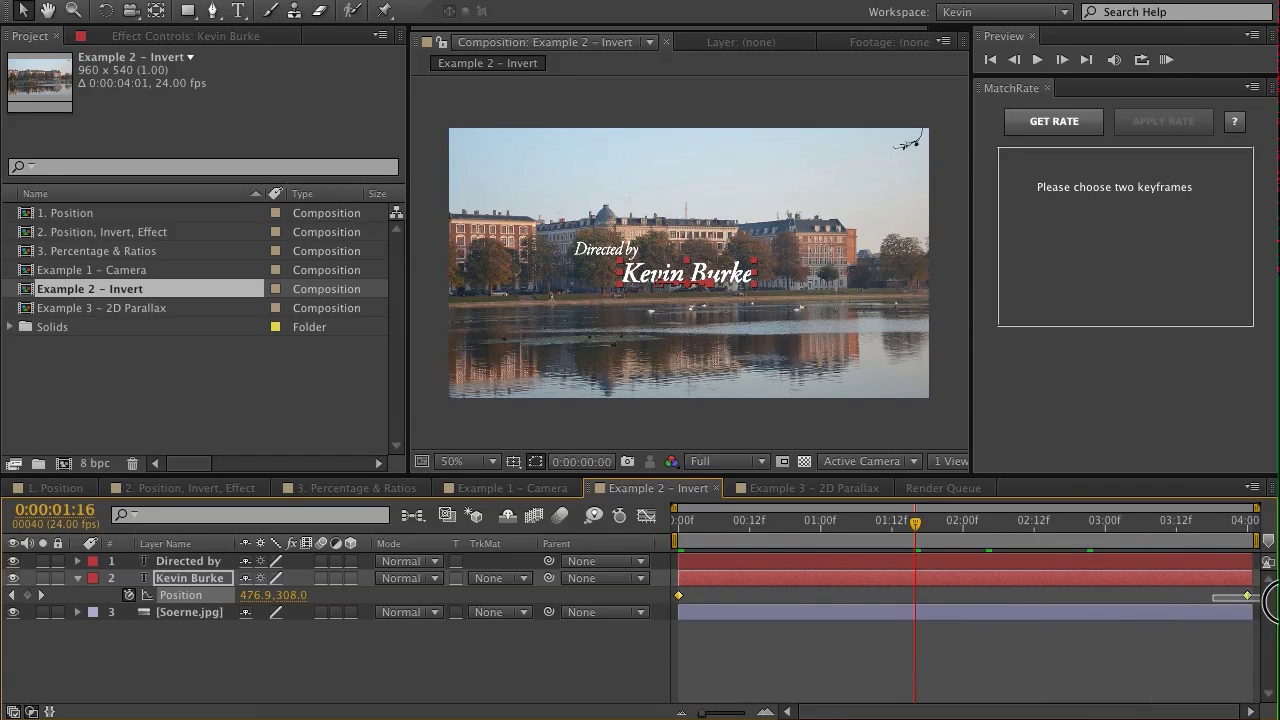
{"action": "left_click", "coordinate": [1054, 121]}
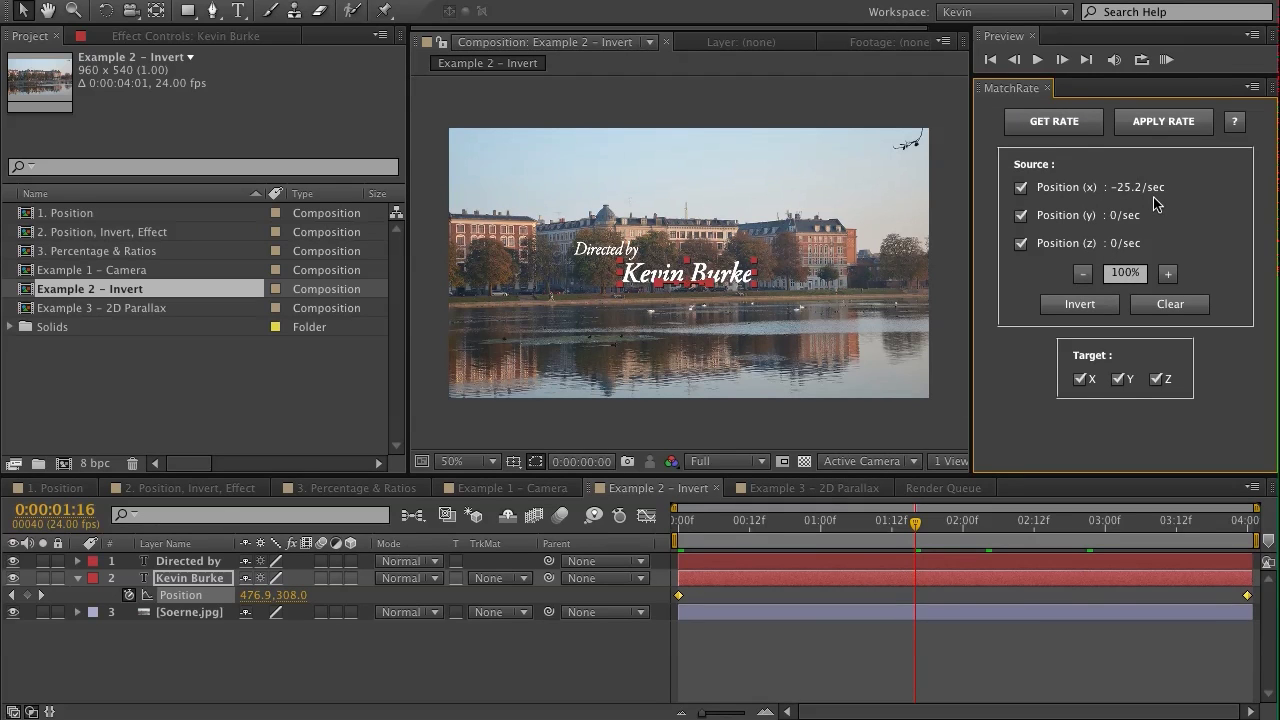
Apply the inverted rate to the "Directed by" layer's Position at 0:00:04:00 and preview the opposing title motion.
{"action": "left_click", "coordinate": [192, 563]}
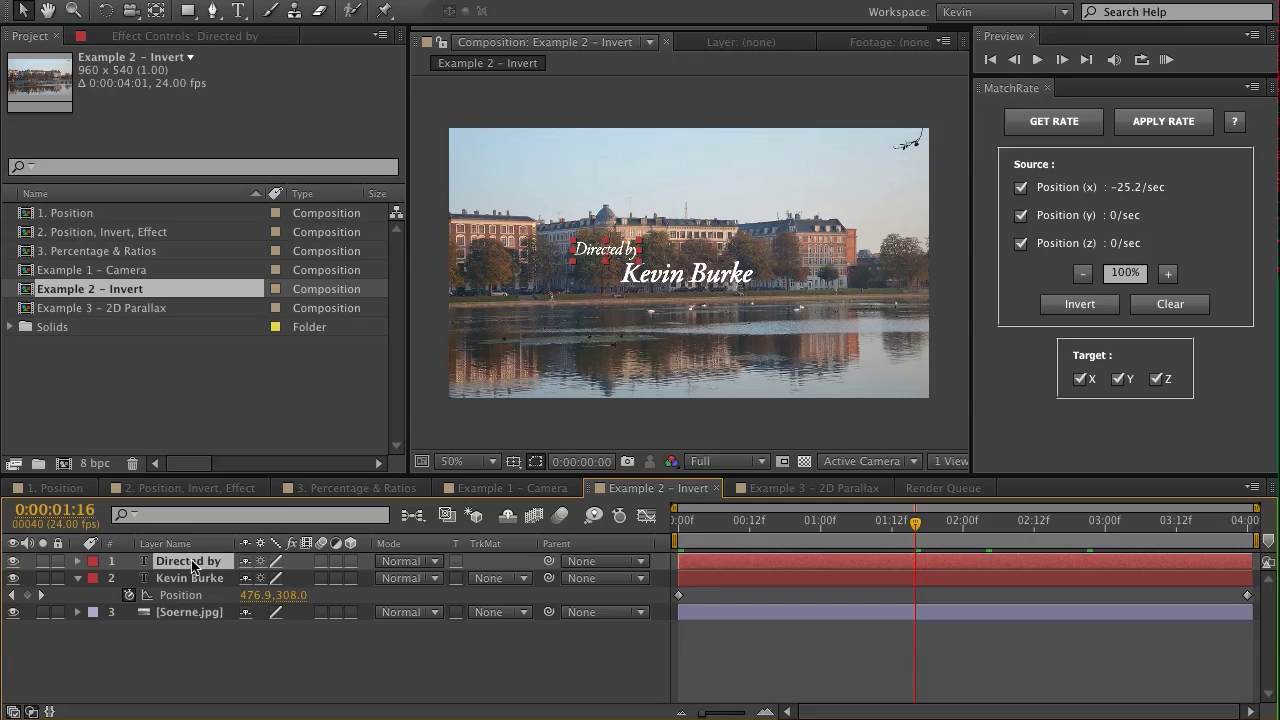
{"action": "key", "text": "p"}
{"action": "left_click", "coordinate": [680, 521]}
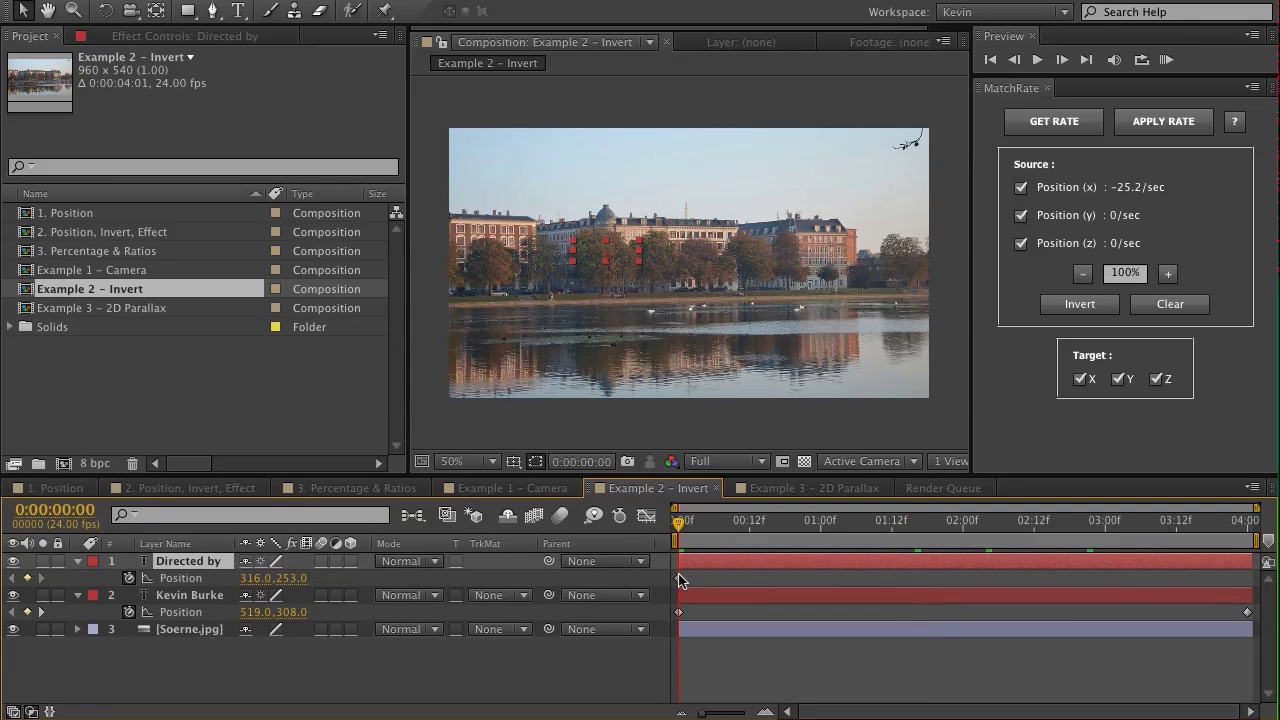
{"action": "left_click", "coordinate": [679, 579]}
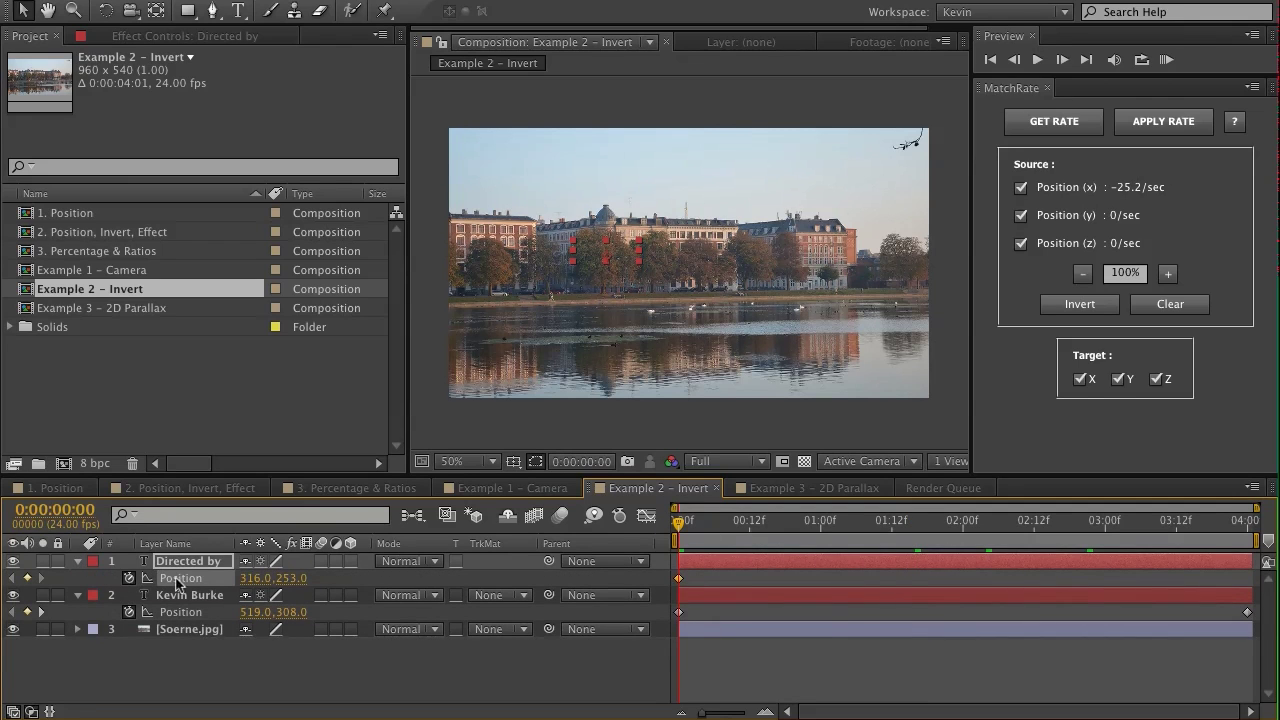
{"action": "left_click", "coordinate": [1247, 521]}
{"action": "left_click", "coordinate": [1073, 299]}
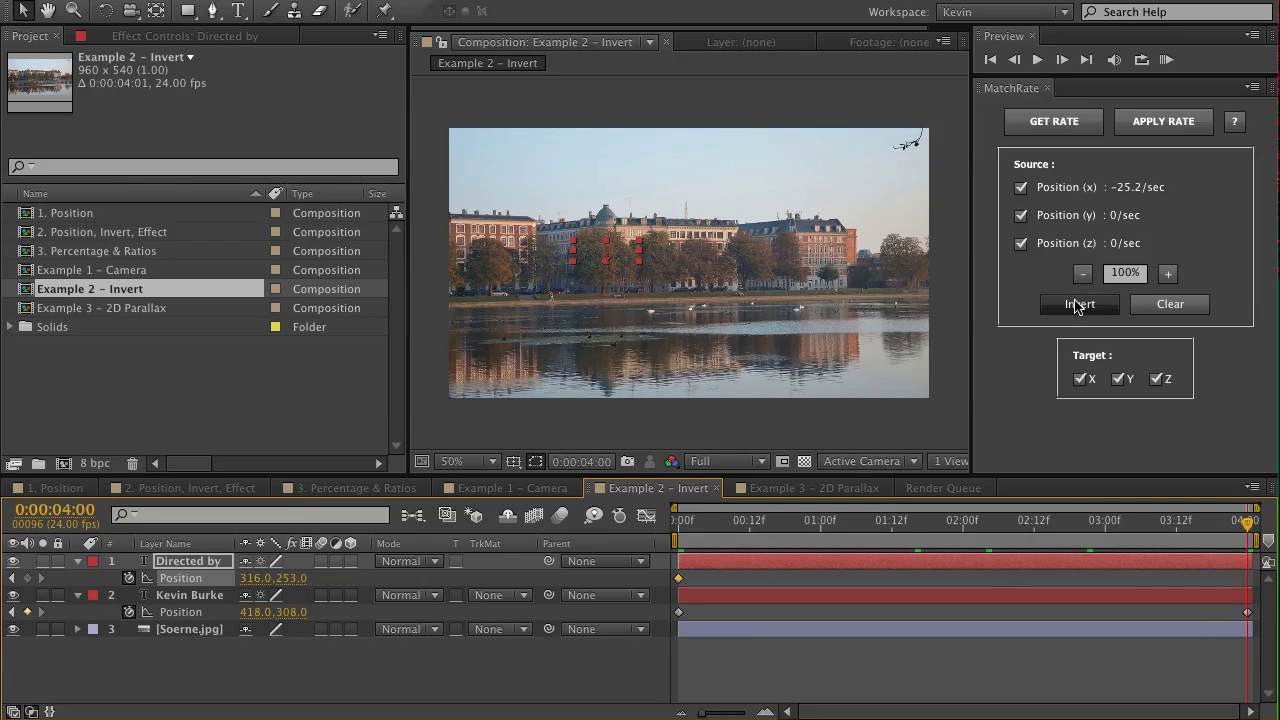
{"action": "left_click", "coordinate": [1170, 121]}
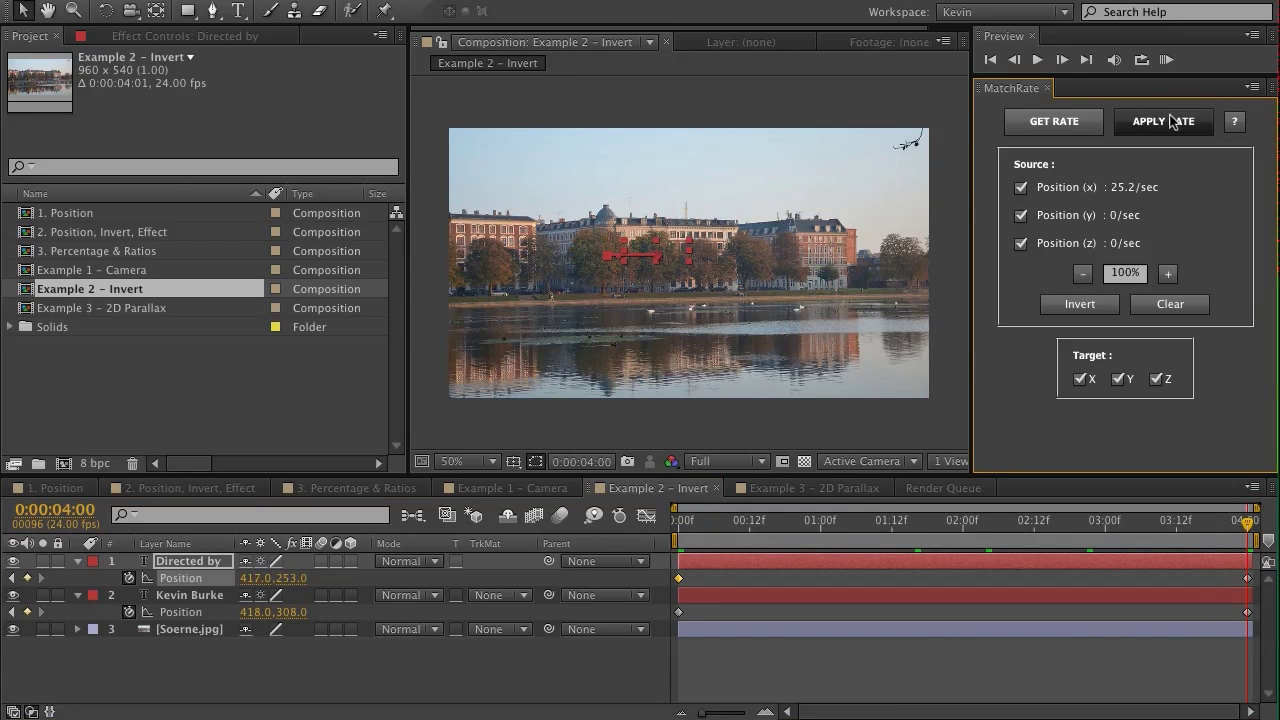
{"action": "left_click", "coordinate": [1166, 60]}
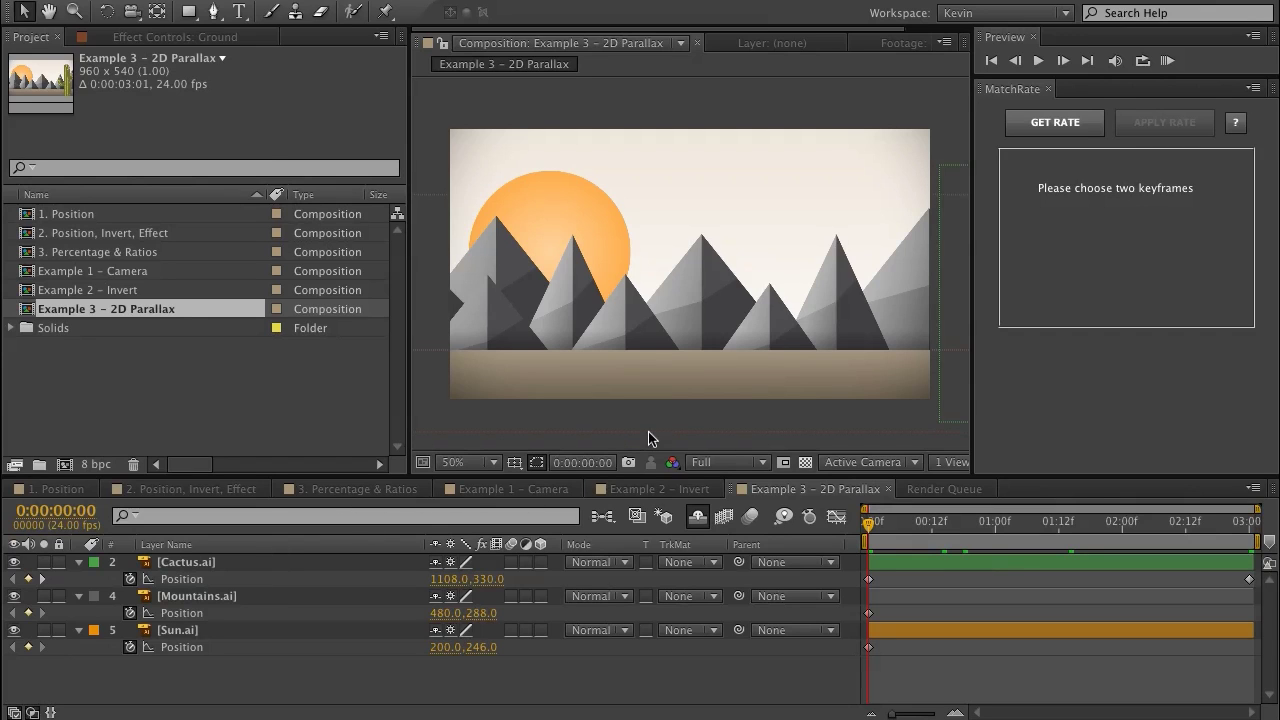
Scrub through the cactus's movement and get the rate from its two Position keyframes.
{"action": "left_click", "coordinate": [866, 580]}
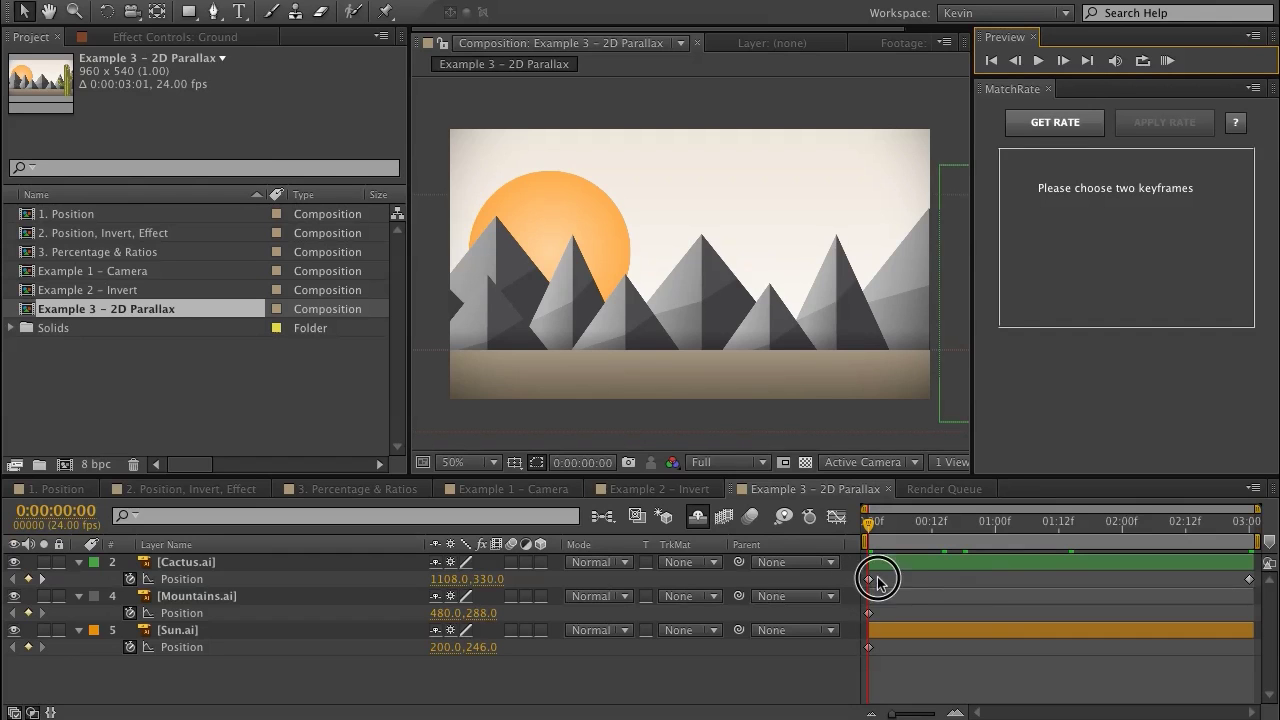
{"action": "left_click", "coordinate": [1037, 521]}
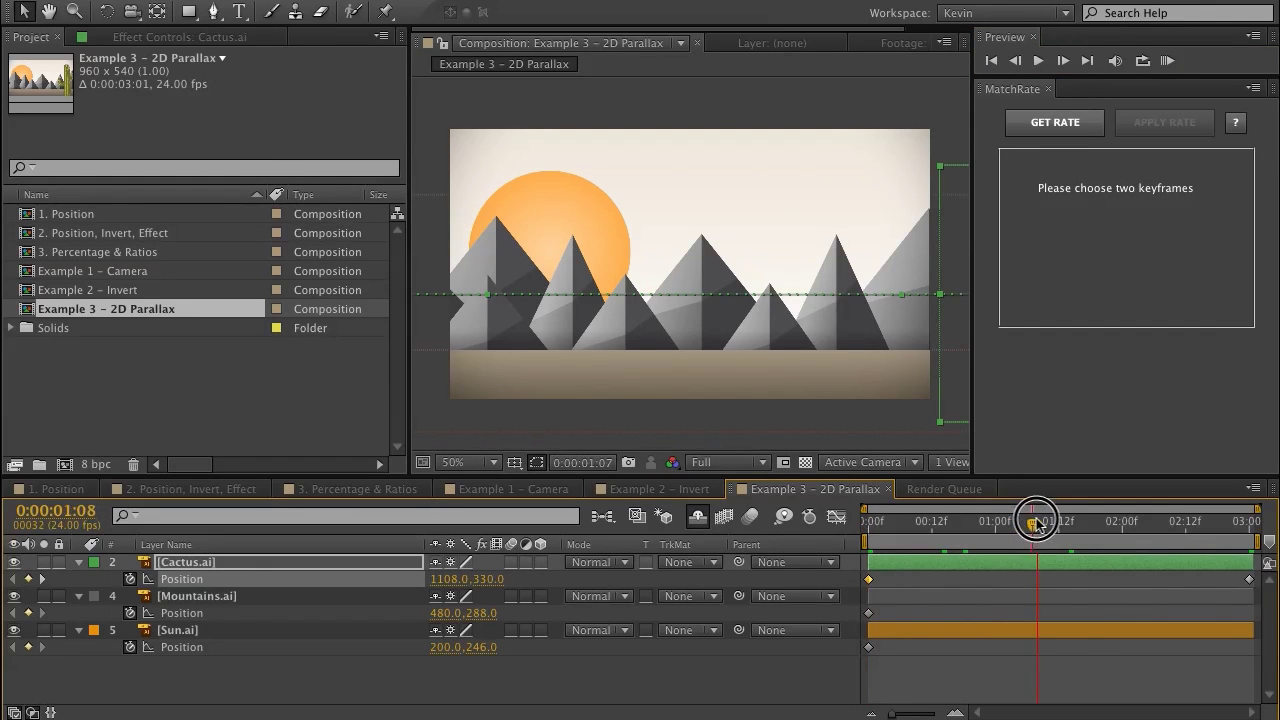
{"action": "left_click_drag", "start_coordinate": [1037, 521], "coordinate": [812, 530]}
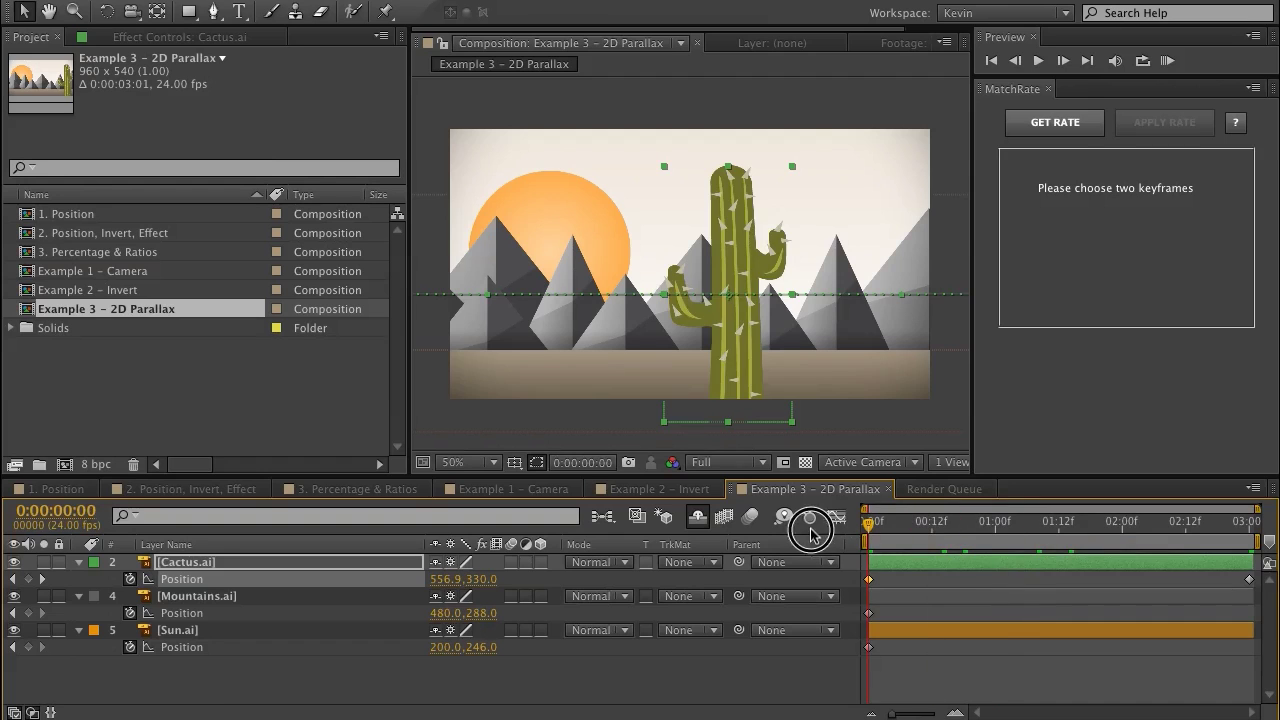
{"action": "left_click", "coordinate": [1246, 580]}
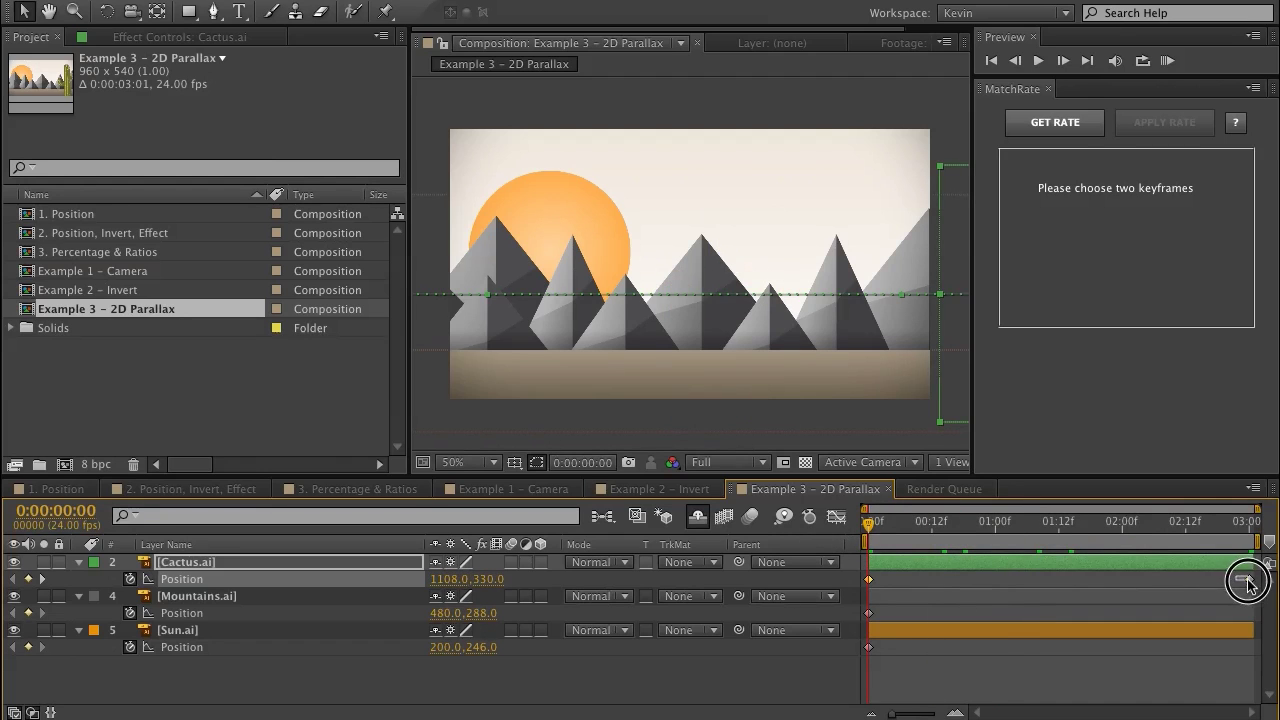
{"action": "left_click", "coordinate": [1055, 122]}
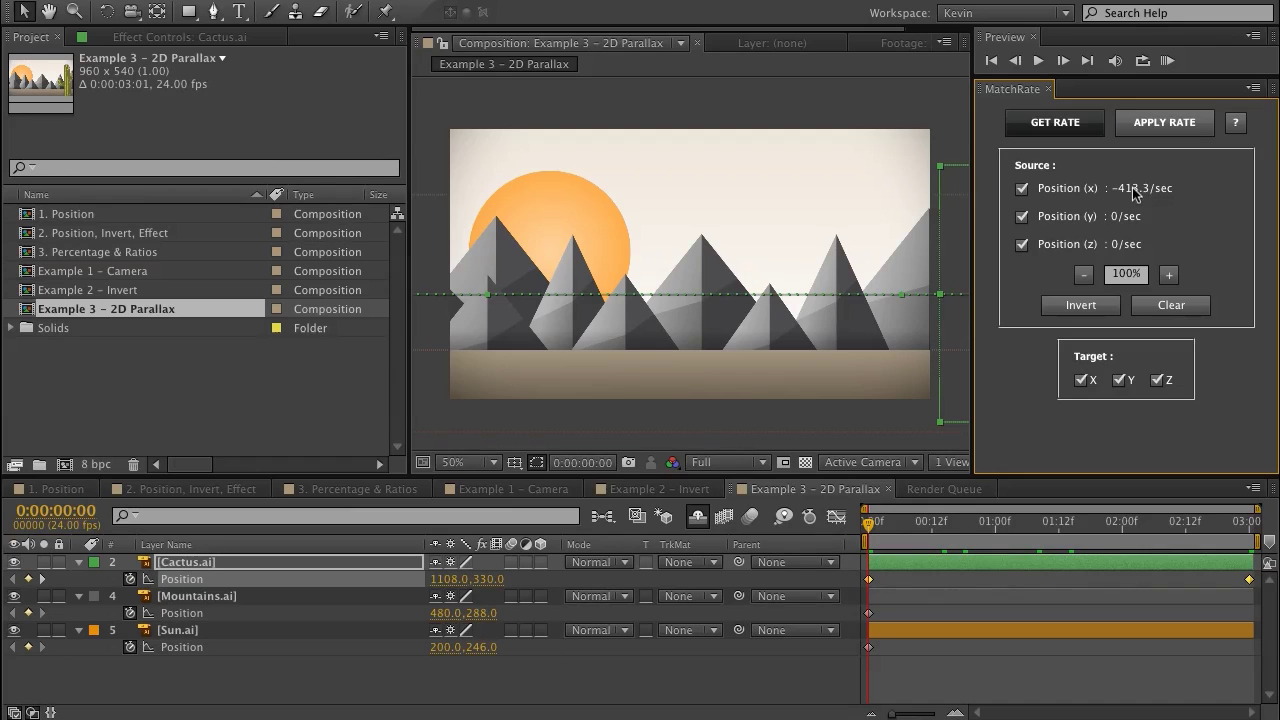
Apply the cactus rate at 10% to the Mountains layer's Position at 0:00:03:00.
{"action": "left_click", "coordinate": [869, 612]}
{"action": "left_click_drag", "start_coordinate": [1194, 521], "coordinate": [1252, 521]}
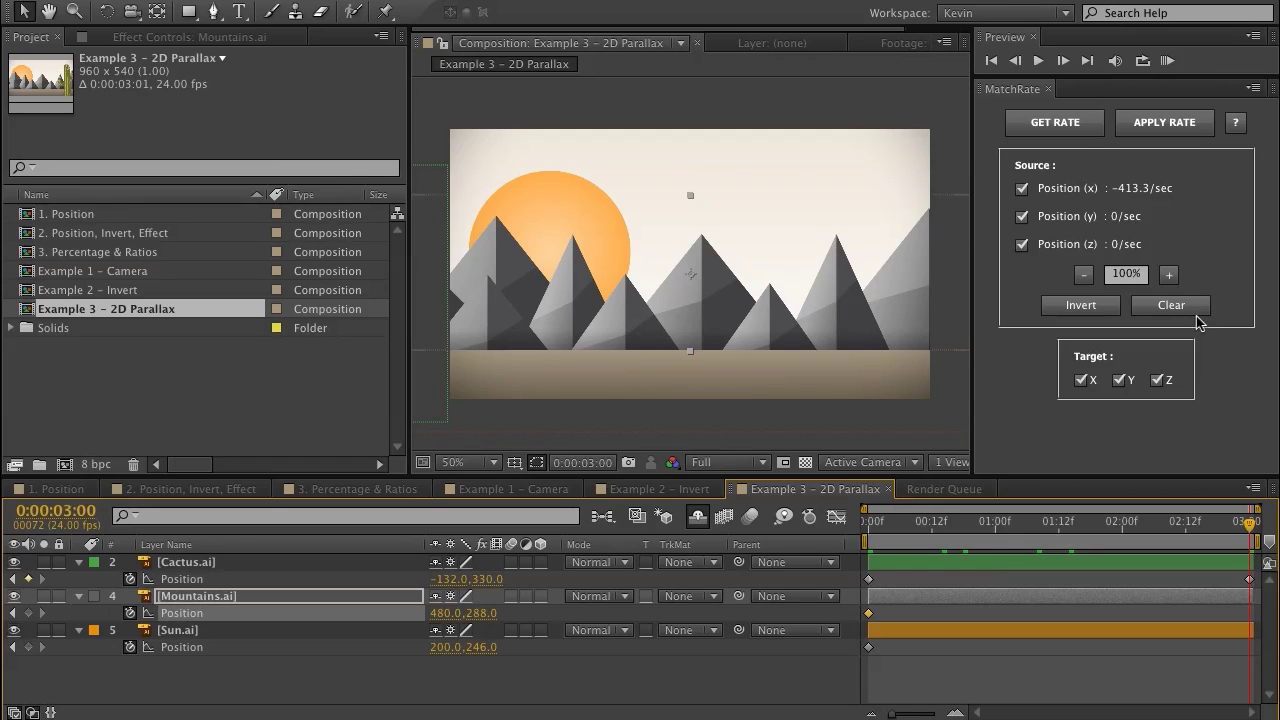
{"action": "left_click", "coordinate": [1130, 277]}
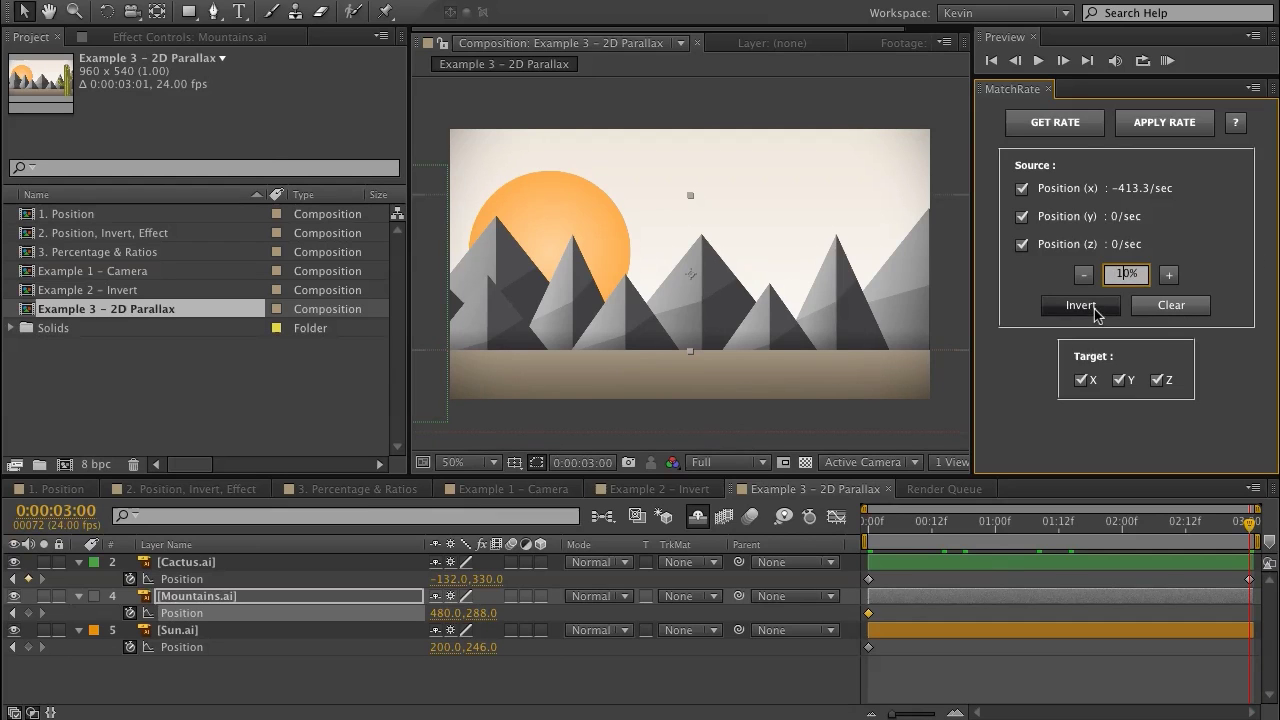
{"action": "left_click", "coordinate": [1181, 125]}
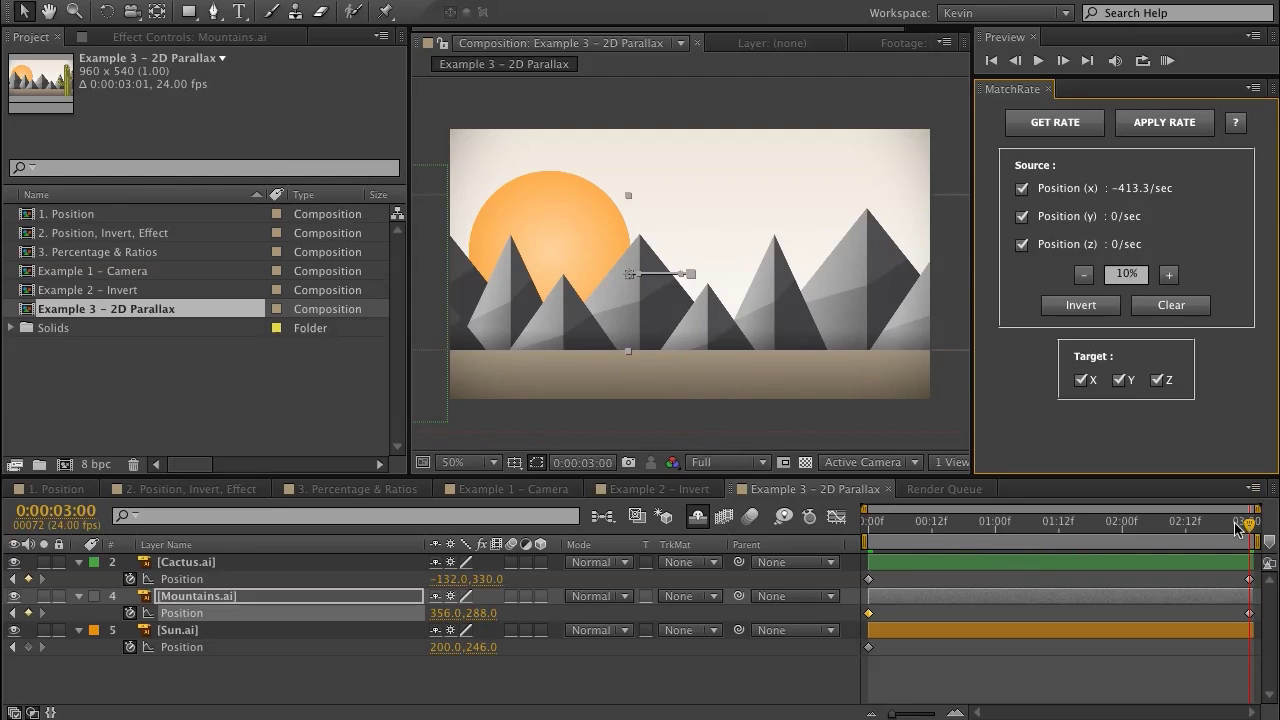
Apply the cactus rate at 5% to the Sun layer's Position at 0:00:03:00 and preview the parallax from the first frame.
{"action": "left_click", "coordinate": [869, 648]}
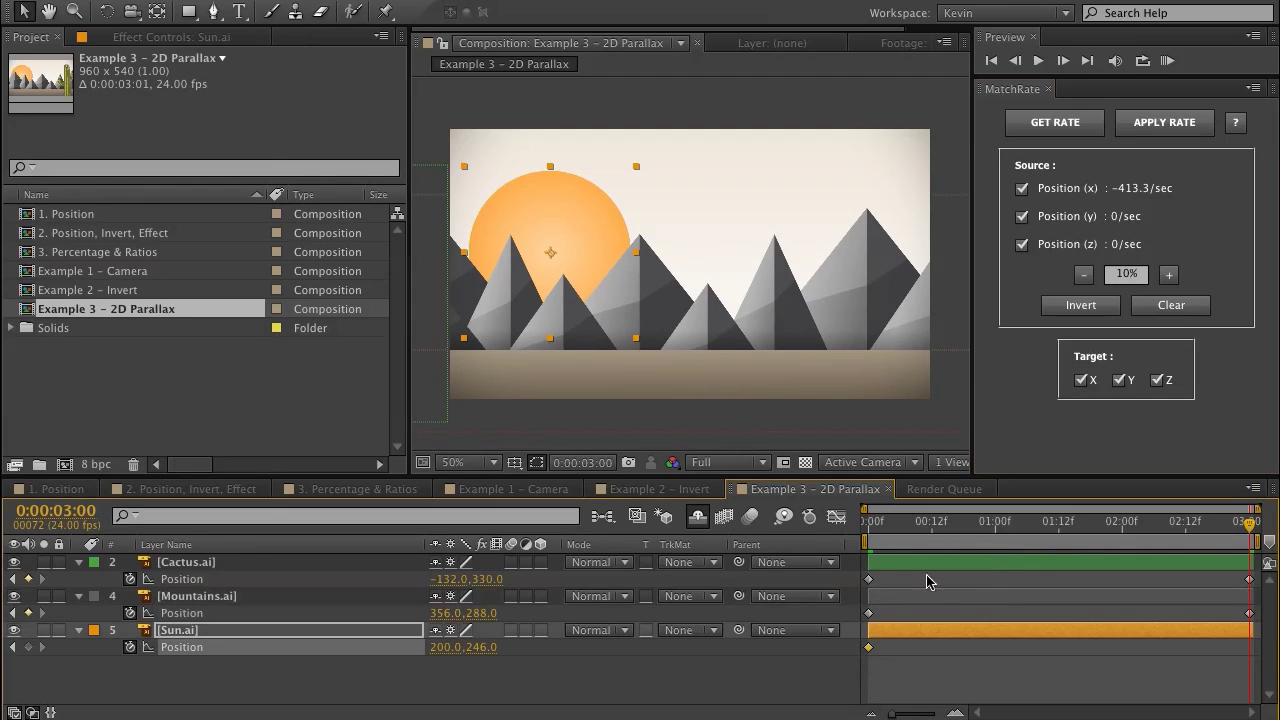
{"action": "double_click", "coordinate": [1126, 274]}
{"action": "type", "text": "5"}
{"action": "left_click", "coordinate": [1196, 123]}
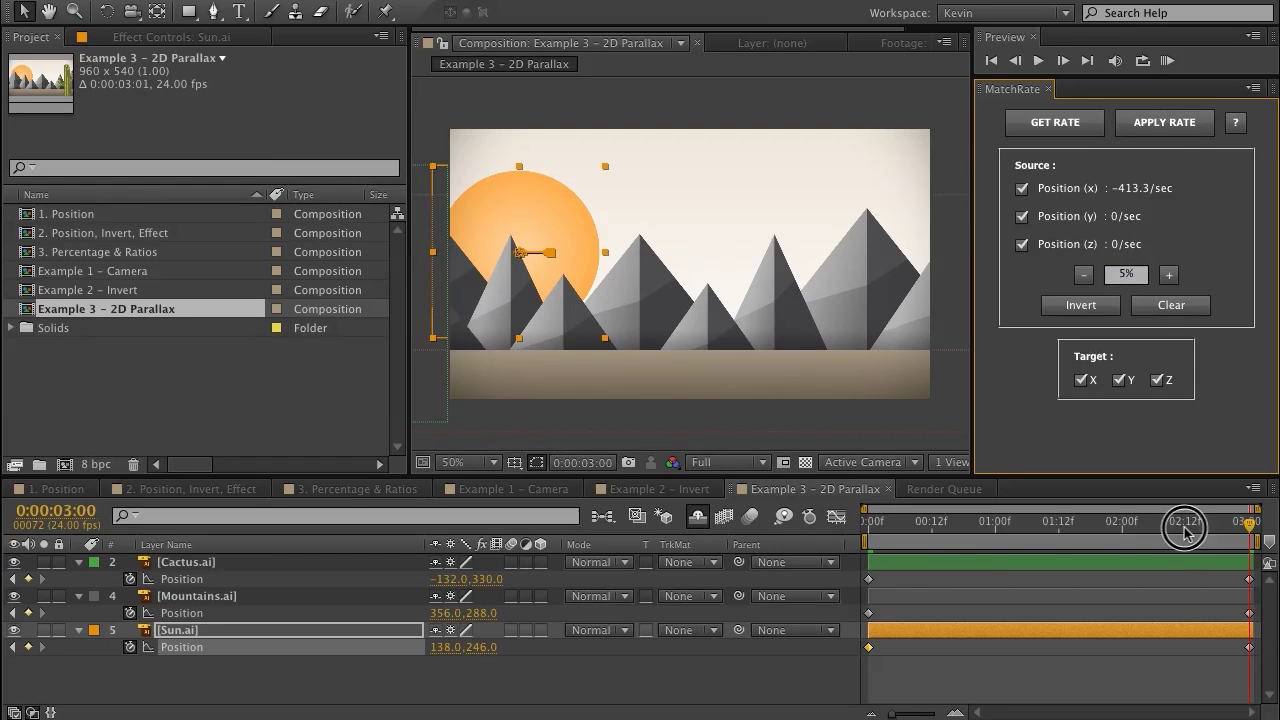
{"action": "key", "text": "Home"}
{"action": "left_click", "coordinate": [1168, 61]}
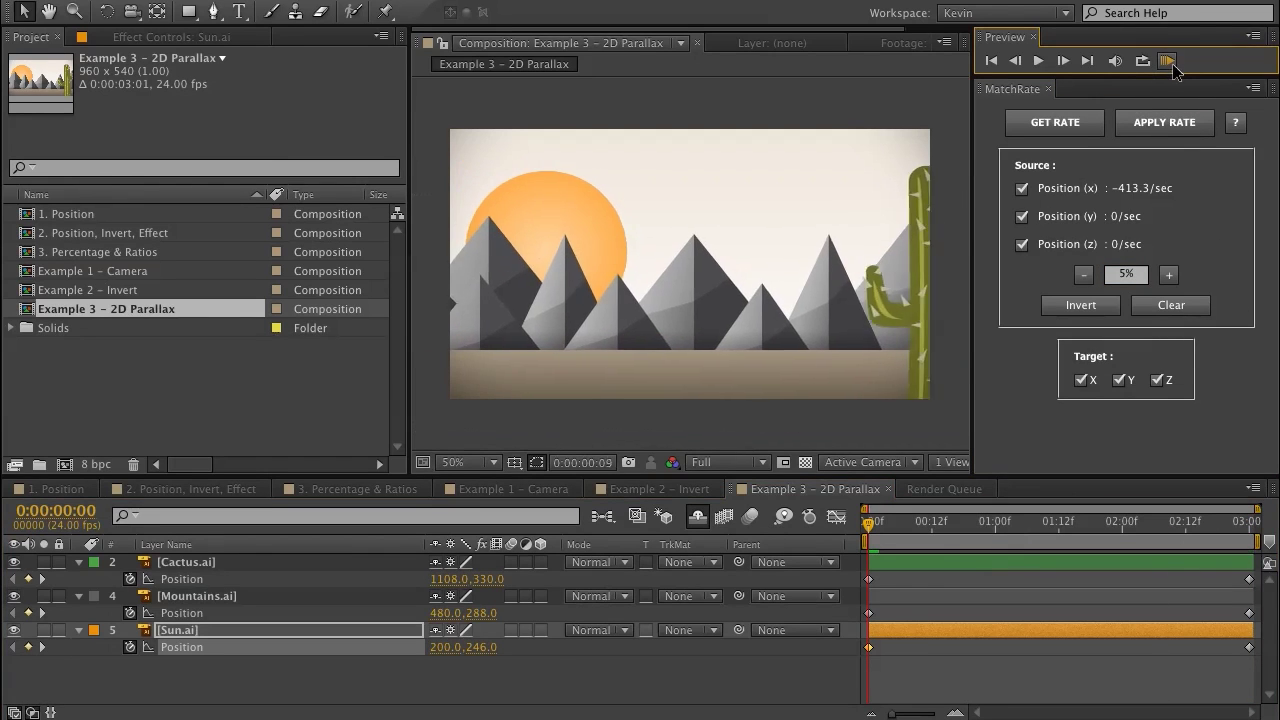